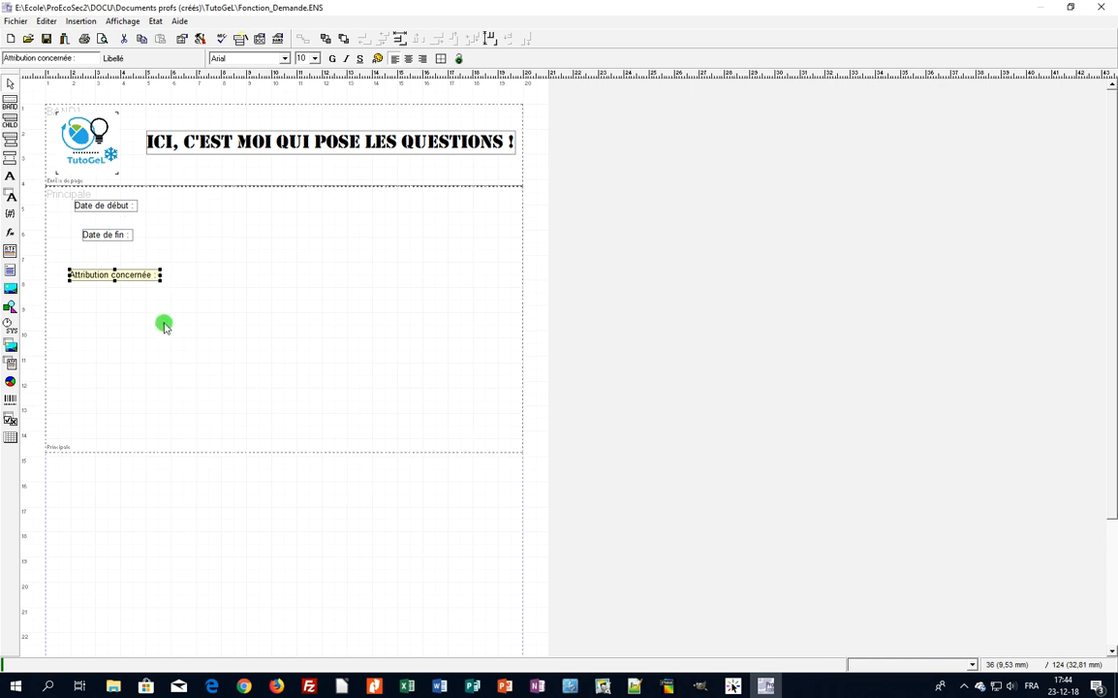
# Align the right edges of the three labels "Date de début :", "Date de fin :" and "Attribution concernée :" in the Principale band.
pyautogui.click(136, 307)
pyautogui.click(163, 494)
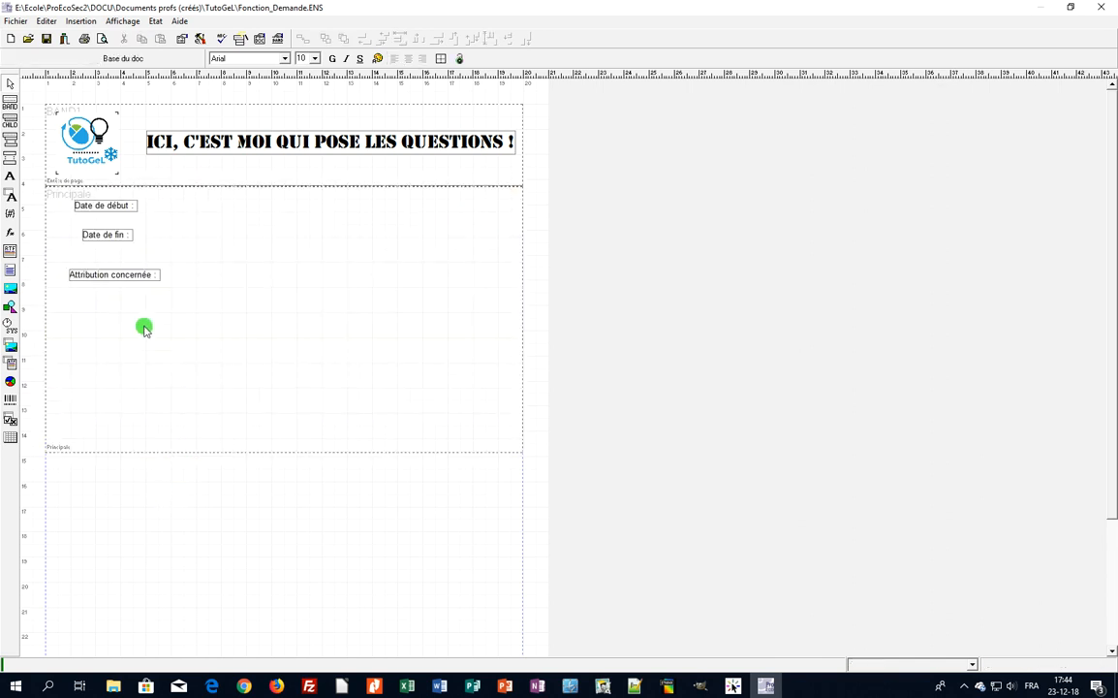
pyautogui.moveTo(143, 309); pyautogui.dragTo(103, 200)
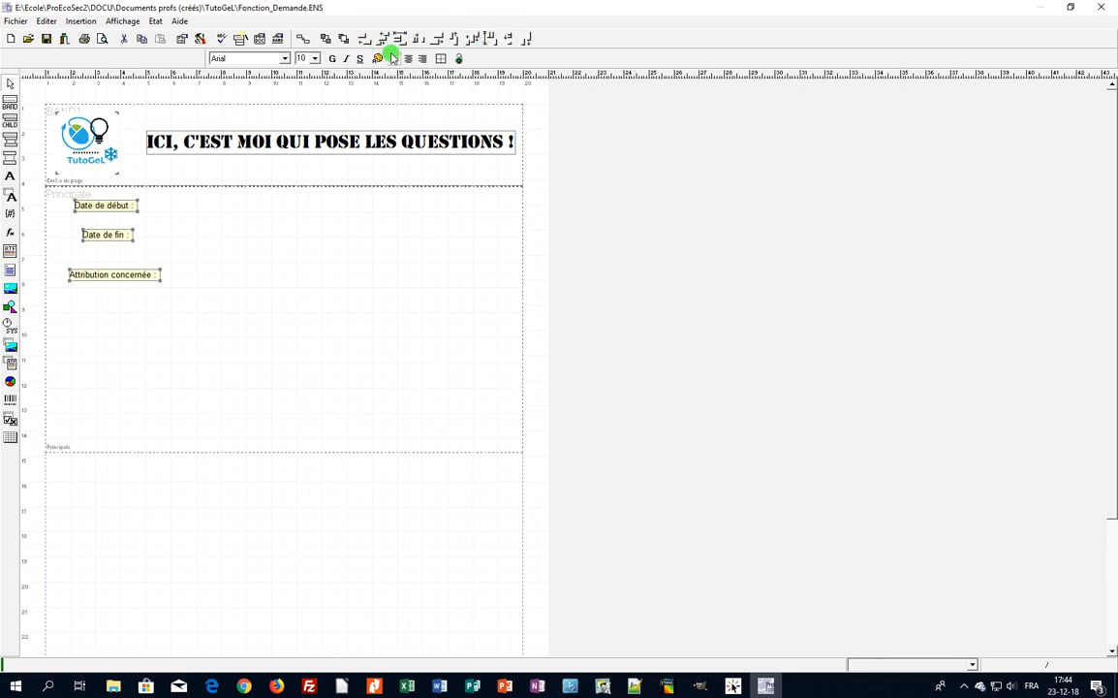
pyautogui.click(441, 41)
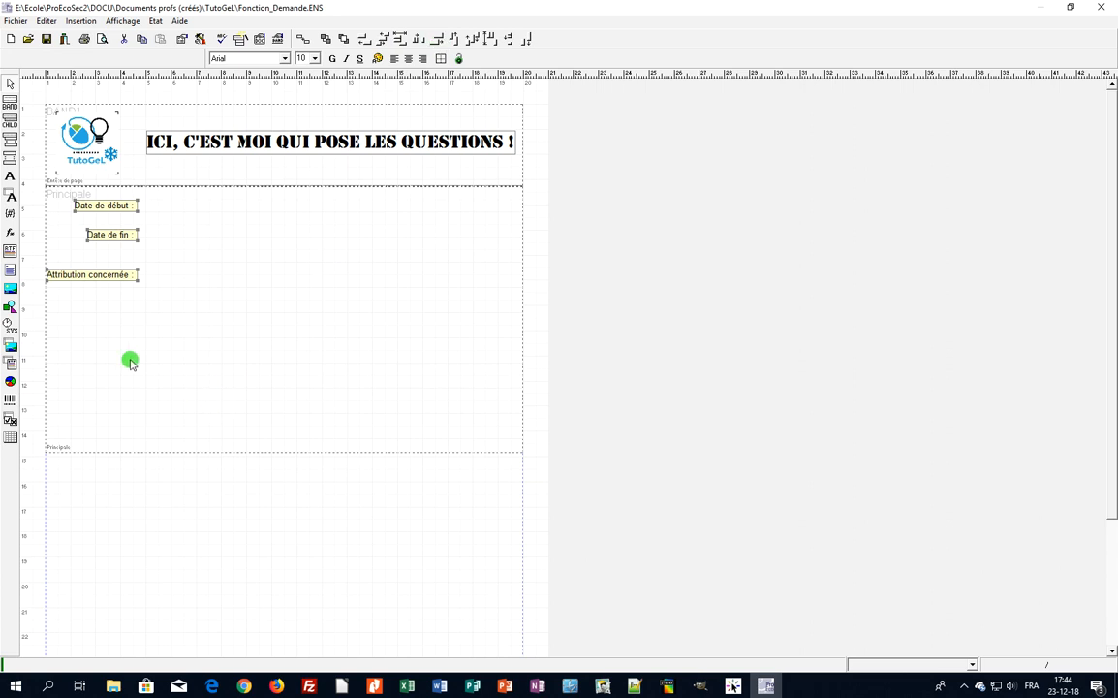
# Shift the three aligned labels slightly to the right and give them equal vertical spacing.
pyautogui.moveTo(118, 277); pyautogui.dragTo(141, 283)
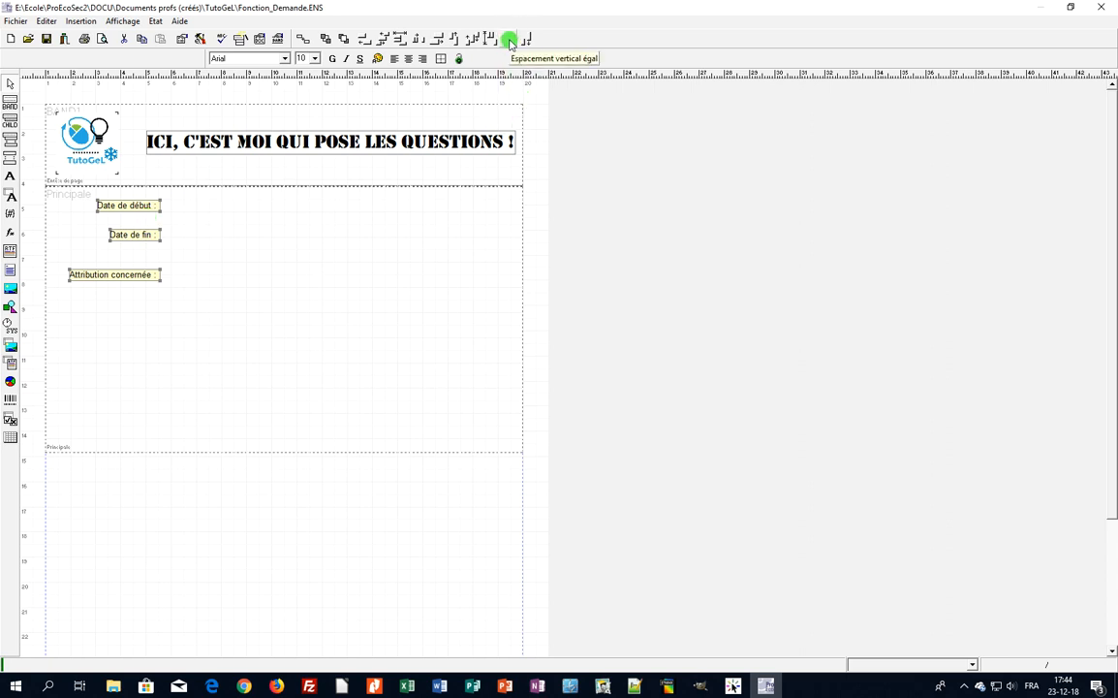
pyautogui.click(511, 41)
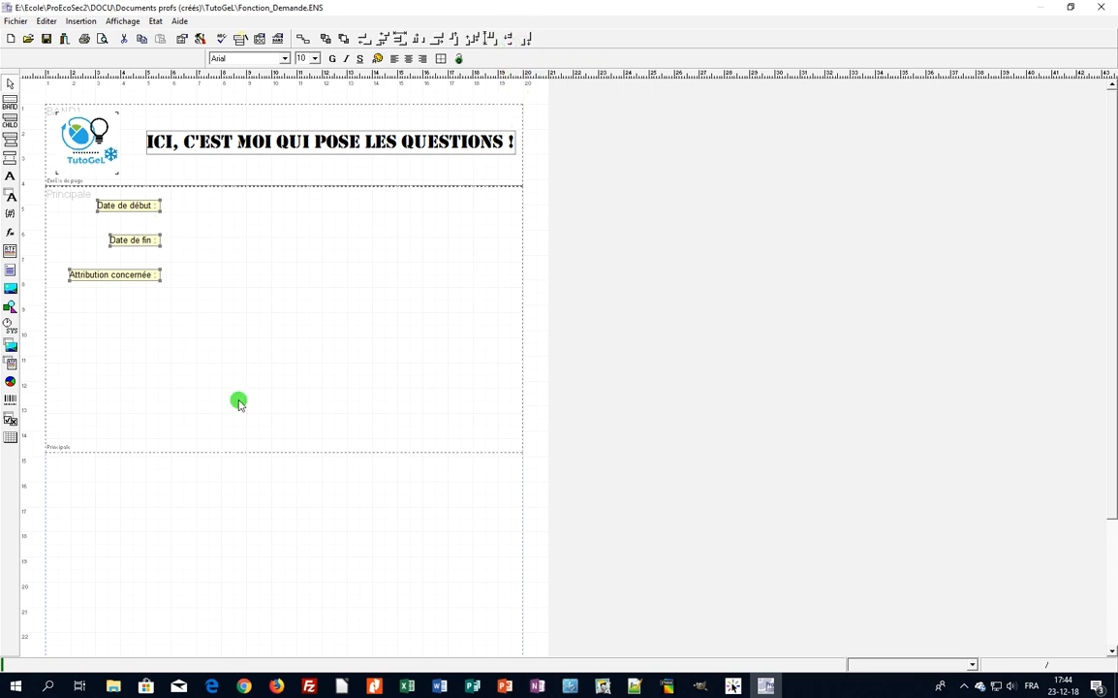
pyautogui.click(178, 323)
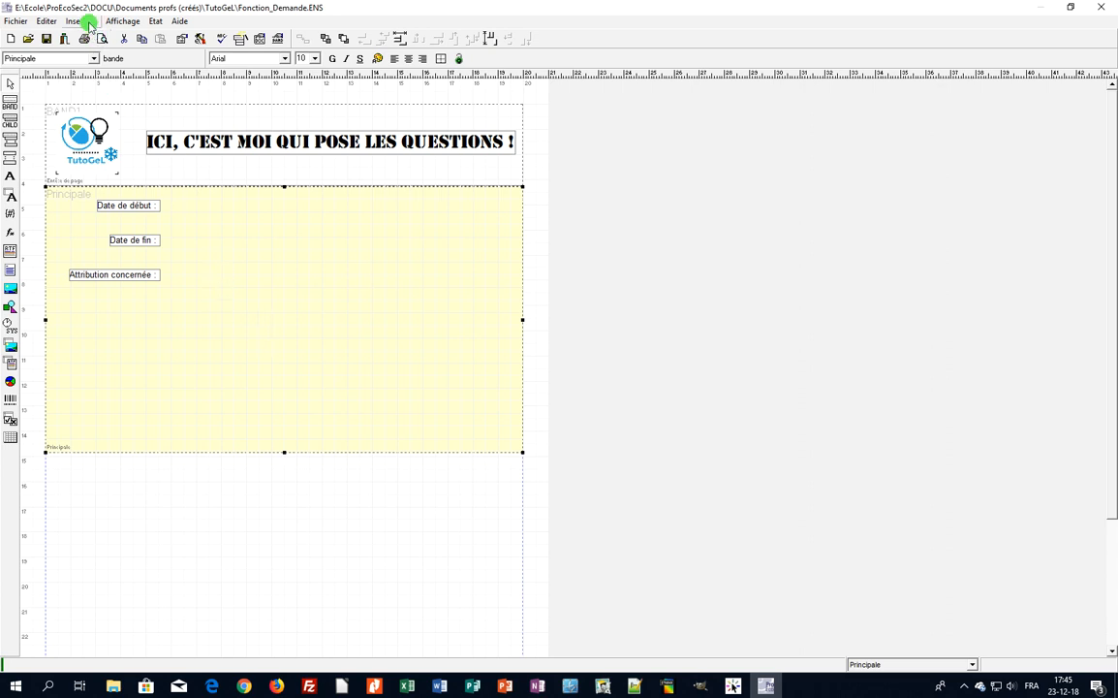
pyautogui.click(85, 21)
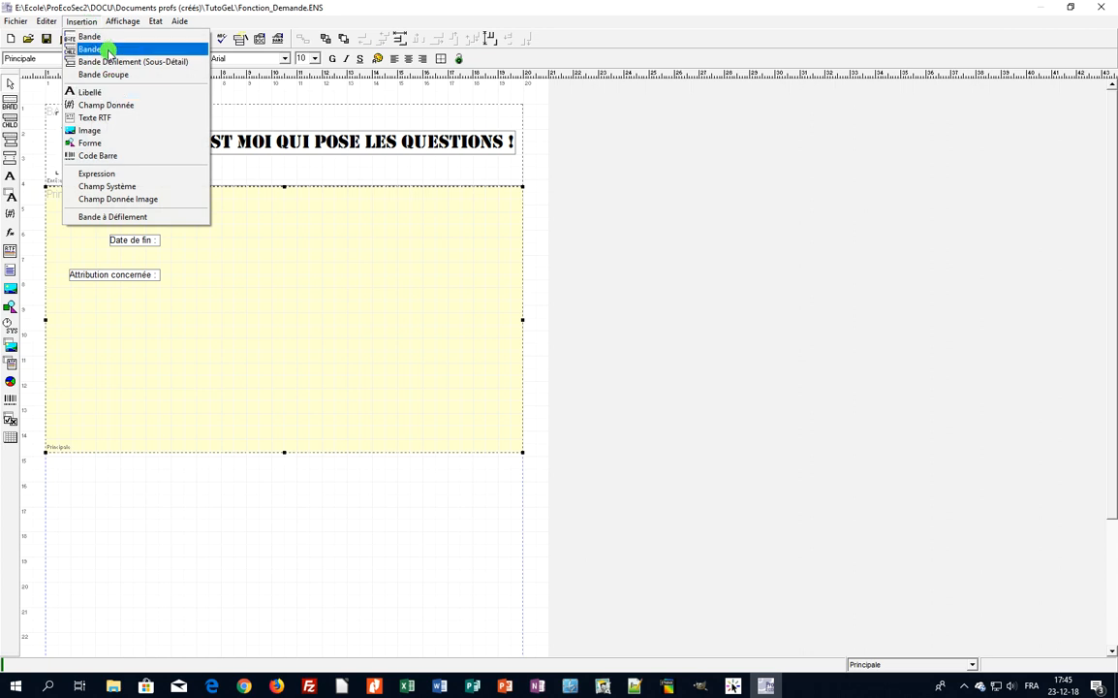
pyautogui.moveTo(126, 21)
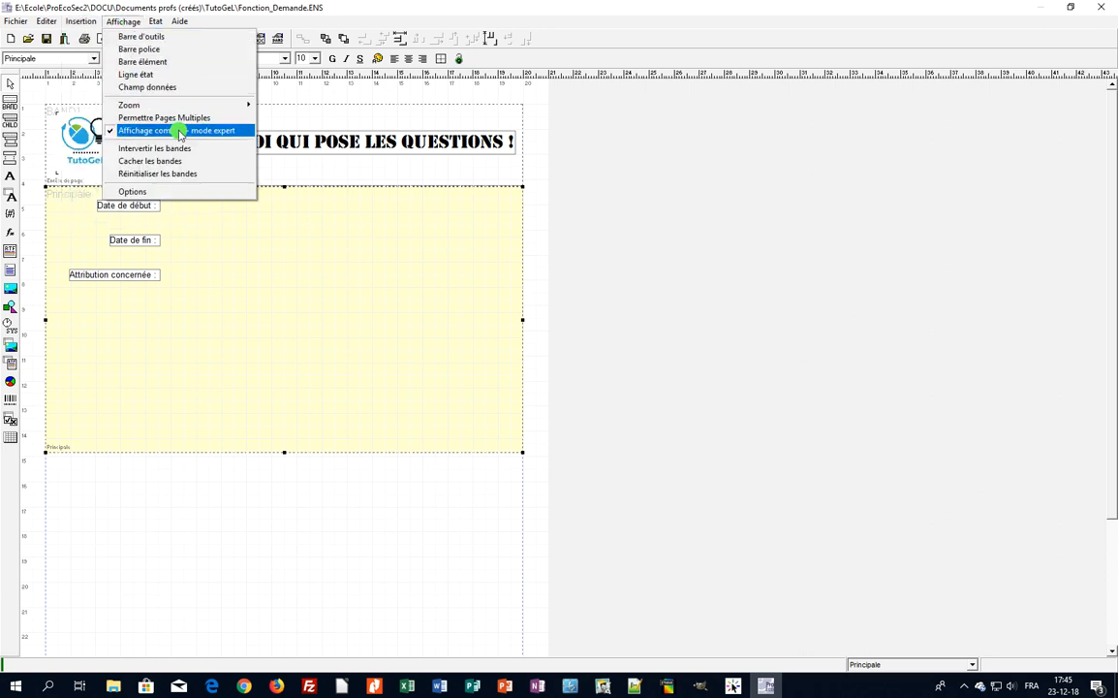
pyautogui.click(182, 304)
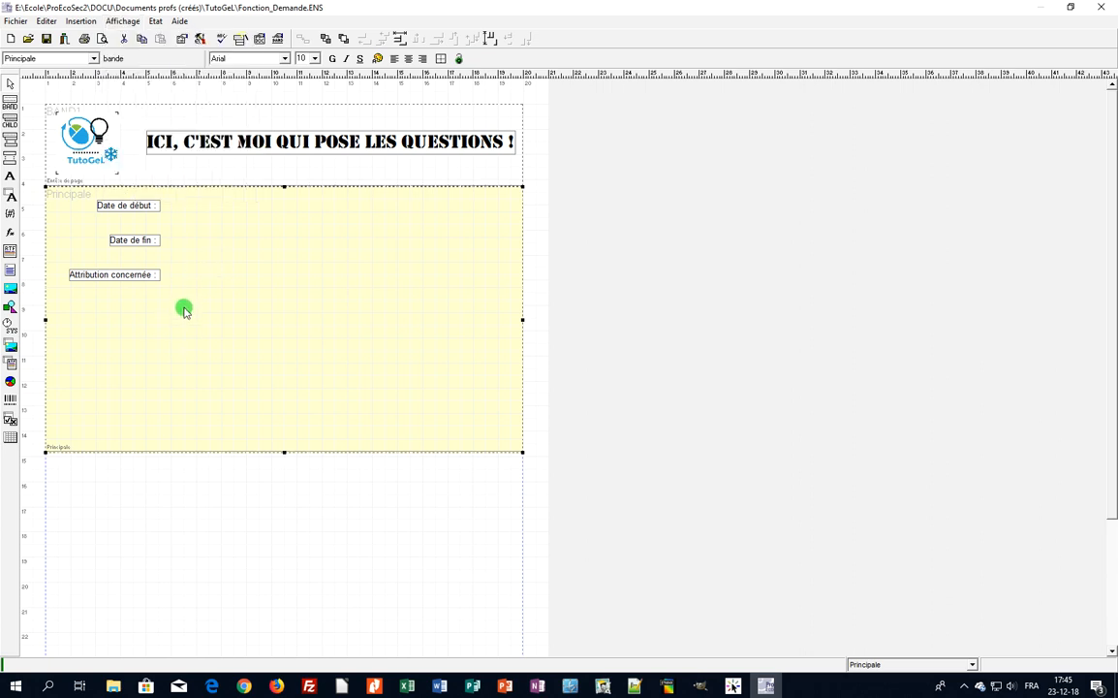
# Insert an expression field beside the "Date de début :" label, using the Demande function from the Autre category.
pyautogui.click(12, 235)
pyautogui.click(177, 205)
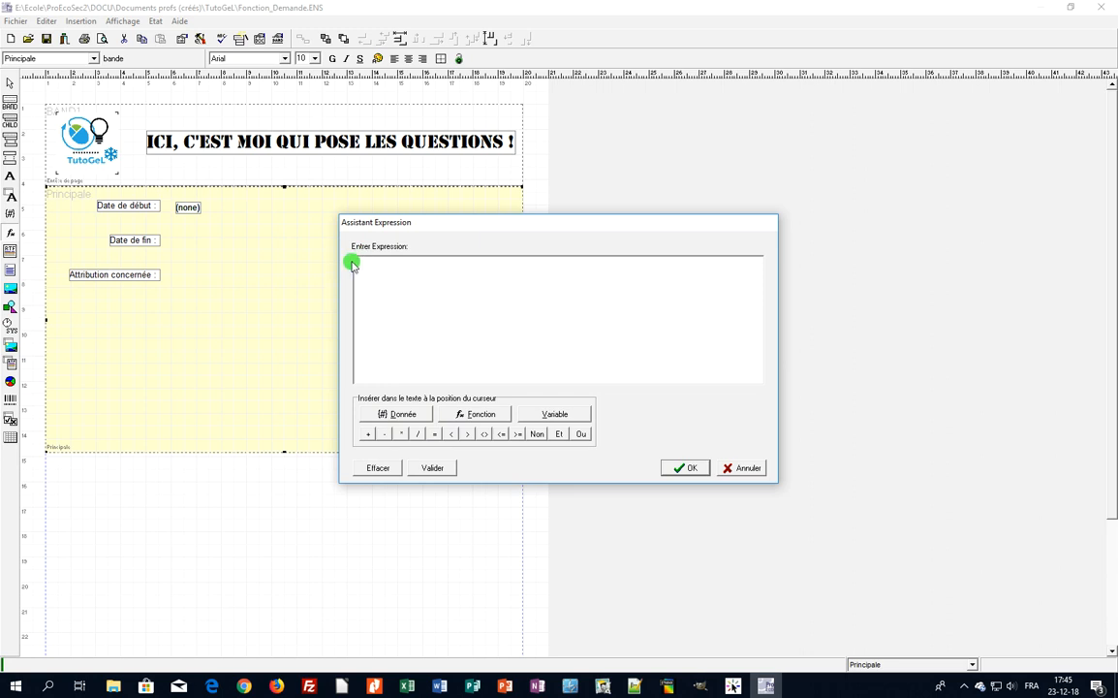
pyautogui.click(484, 417)
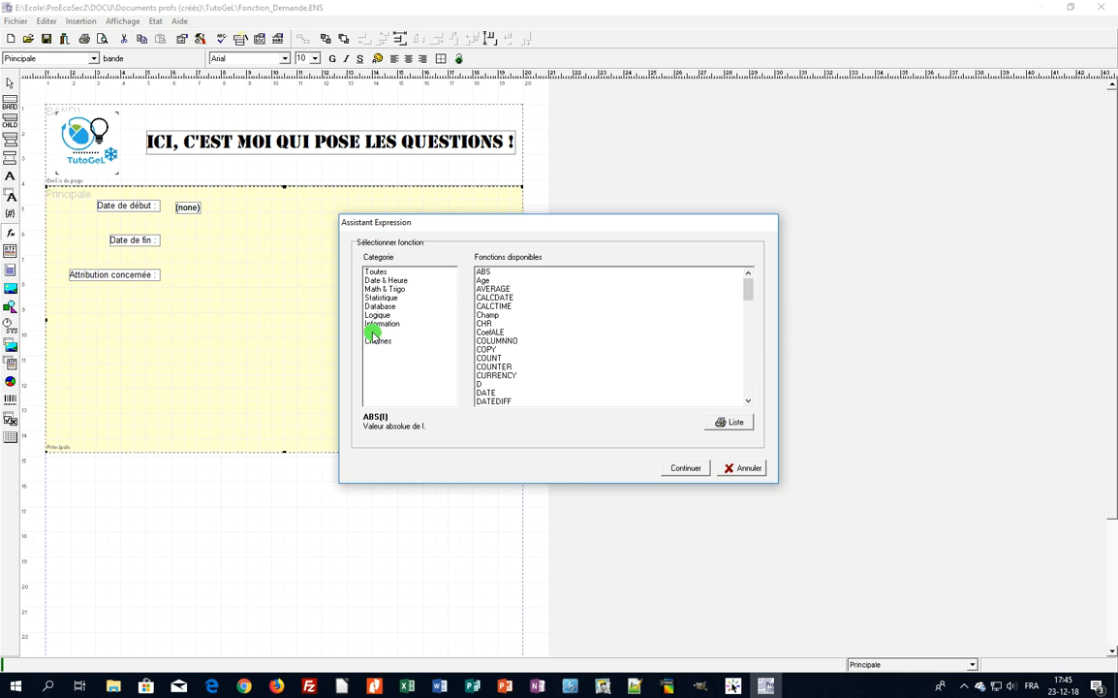
pyautogui.click(371, 331)
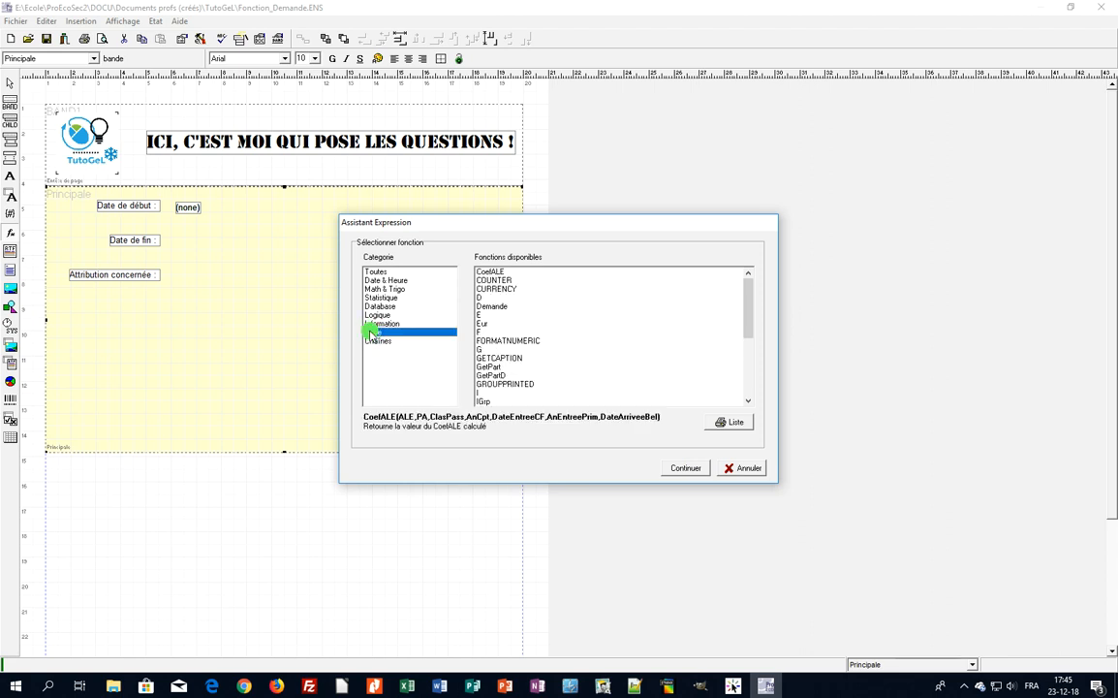
pyautogui.click(498, 306)
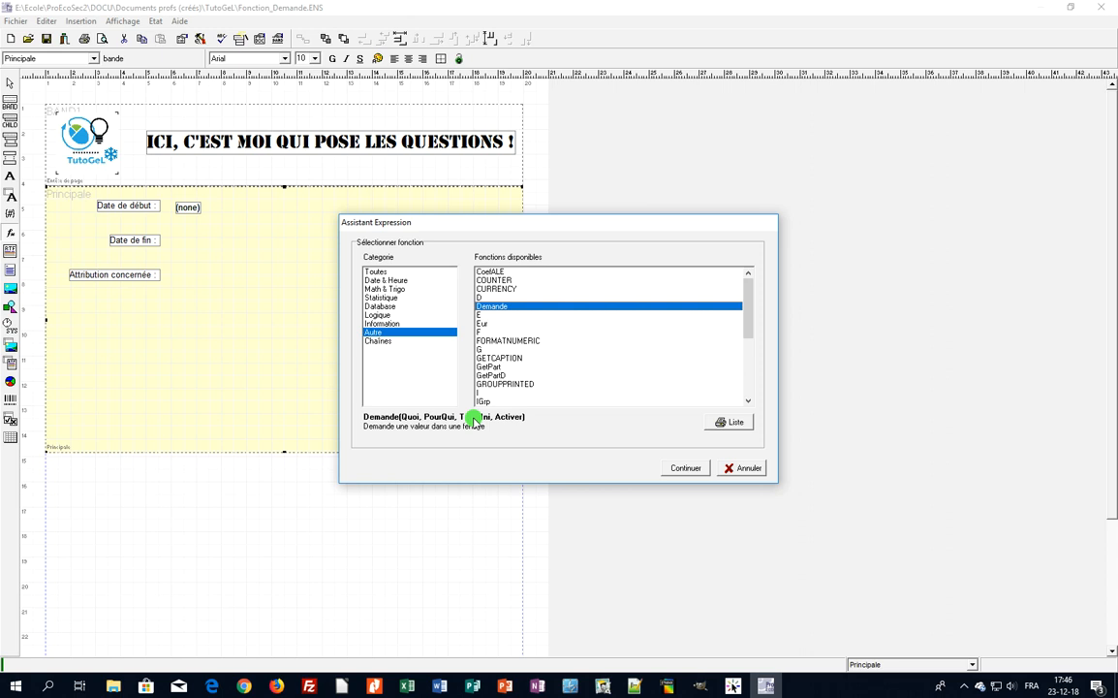
pyautogui.click(686, 468)
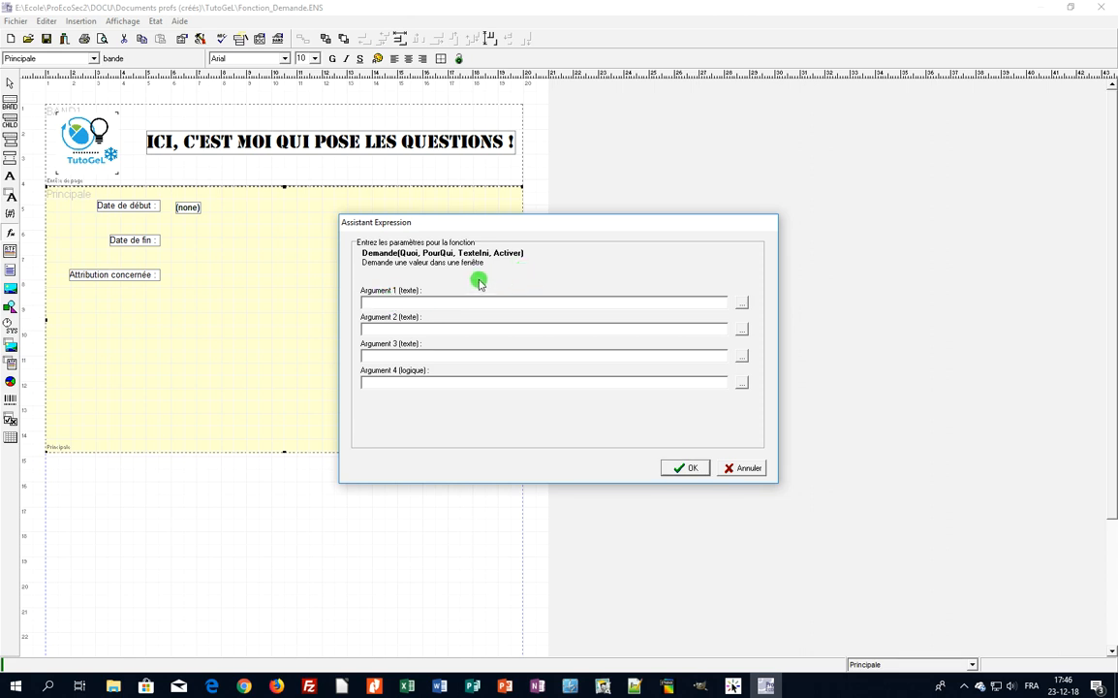
# Set Demande's first argument to 'Date de début ?' and its second to the data field Nom/Prénom usuel du Membre du Personnel.
pyautogui.write('"Date de début ?')
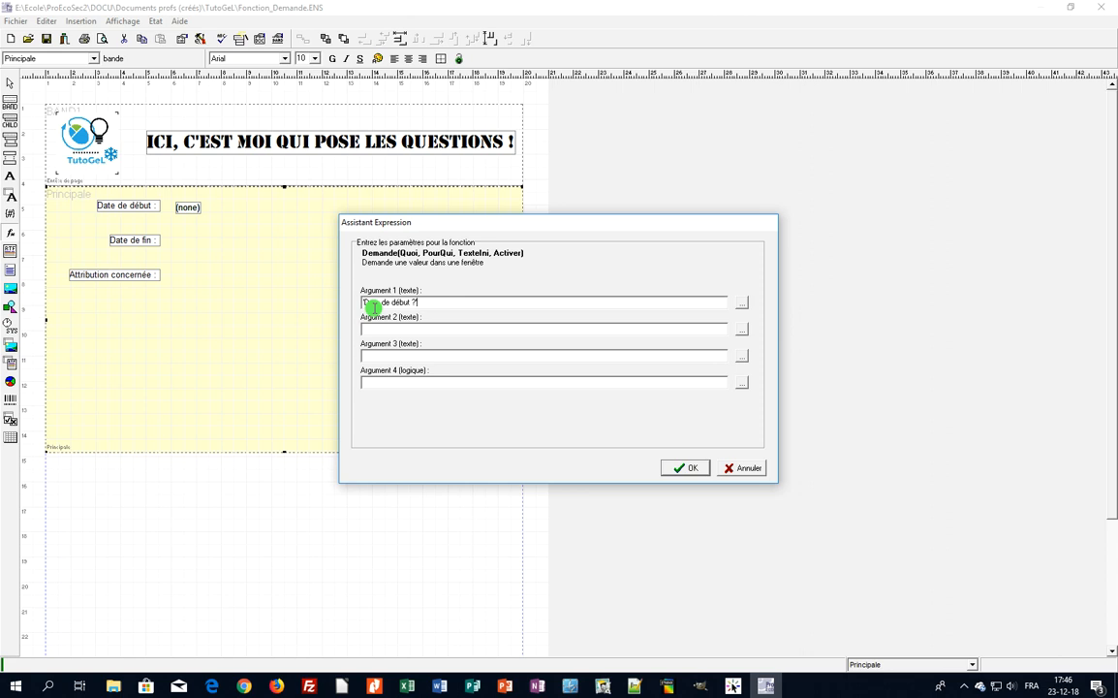
pyautogui.click(447, 329)
pyautogui.click(742, 331)
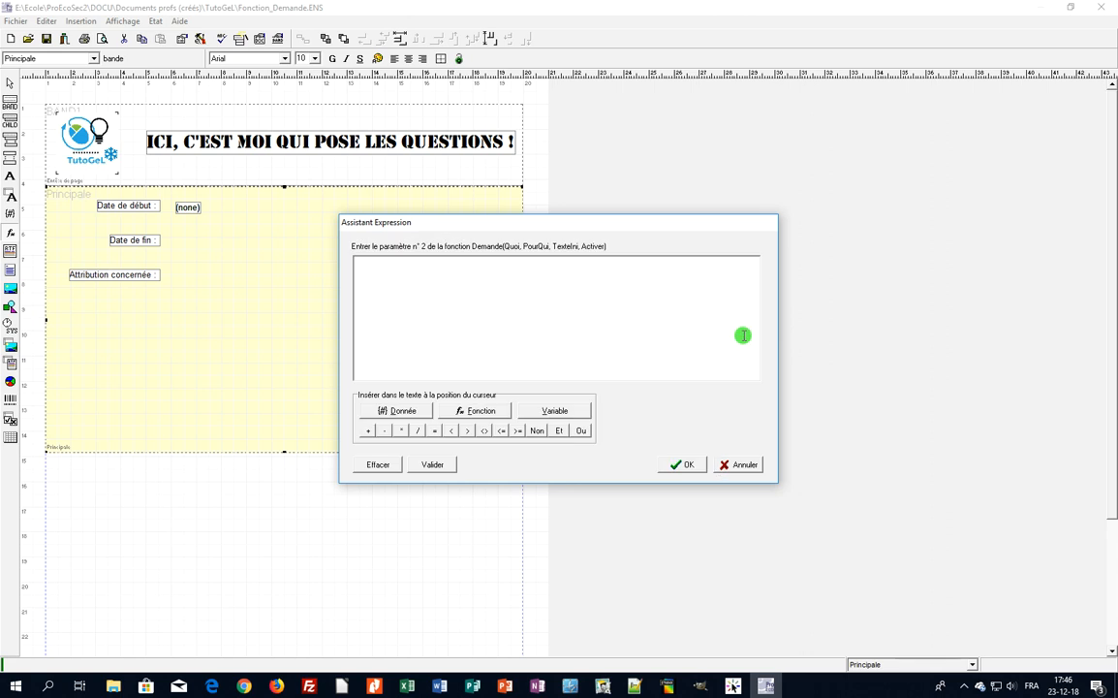
pyautogui.click(407, 412)
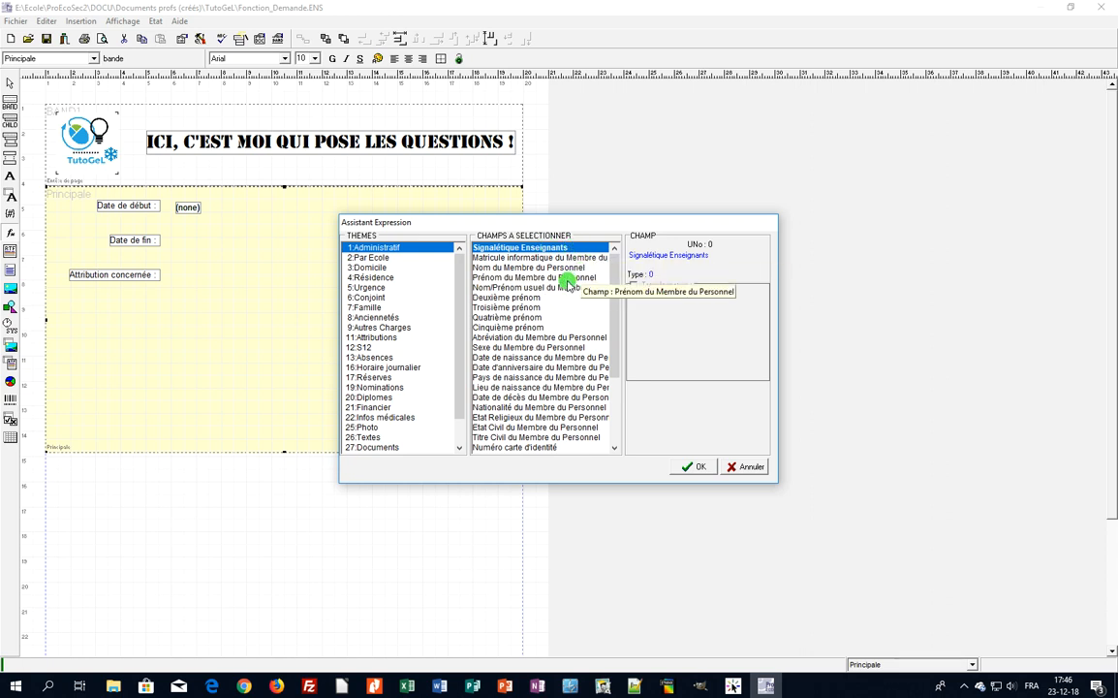
pyautogui.click(504, 287)
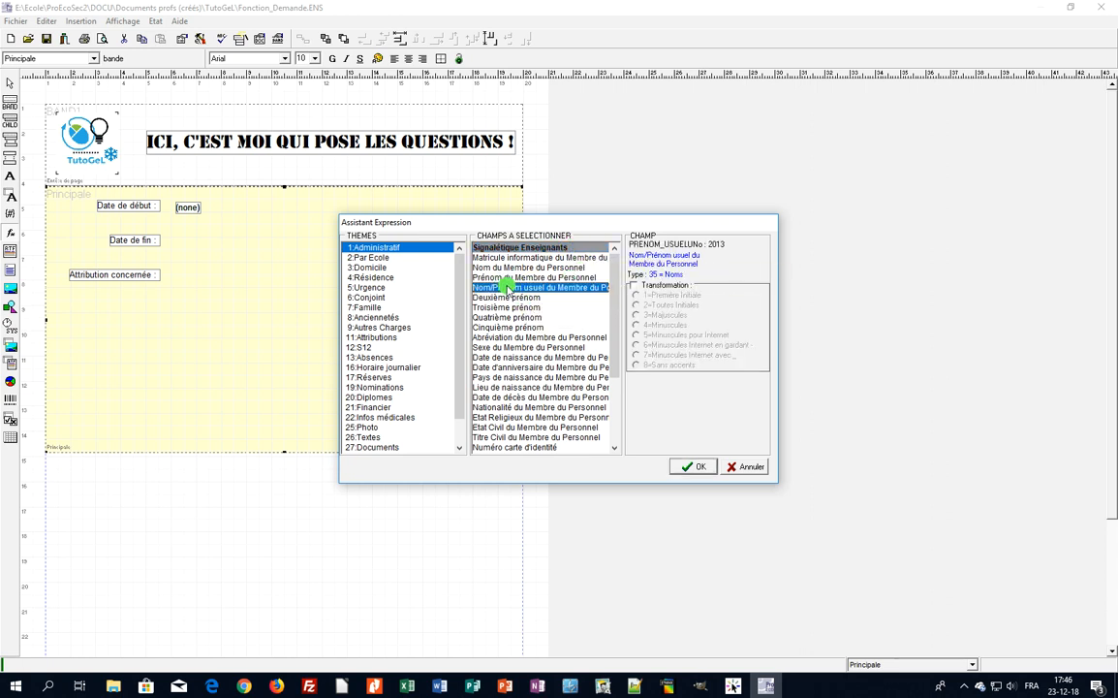
pyautogui.click(692, 466)
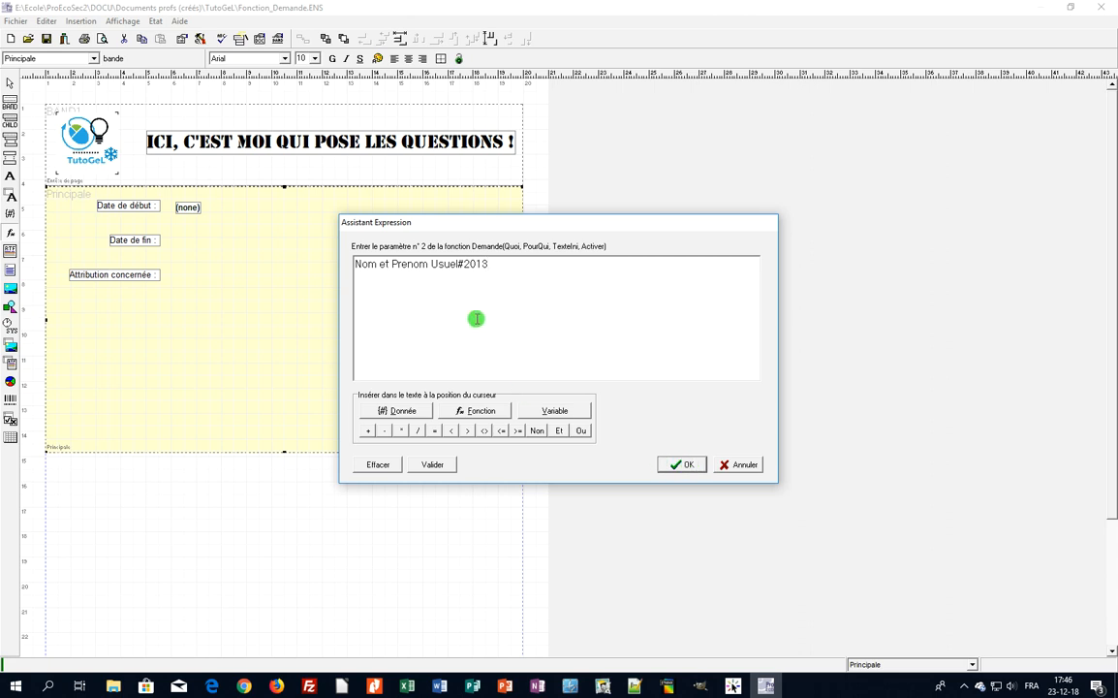
pyautogui.click(688, 466)
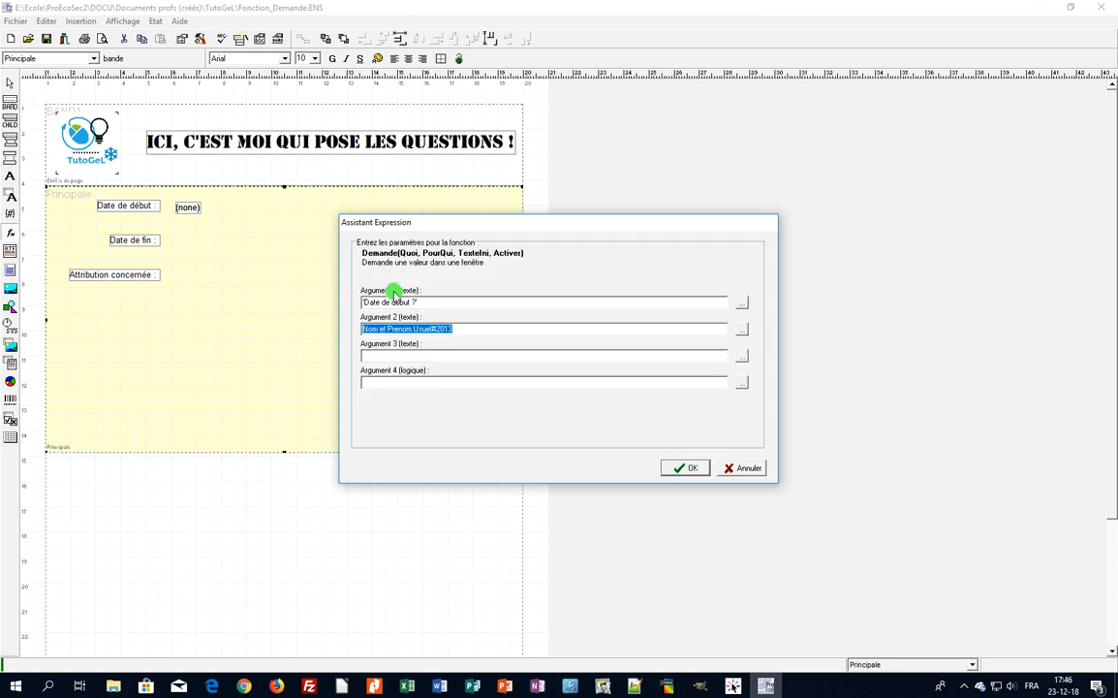
# Set Demande's third argument to '01/09/2018', leave the fourth empty, and accept the function parameters.
pyautogui.click(407, 355)
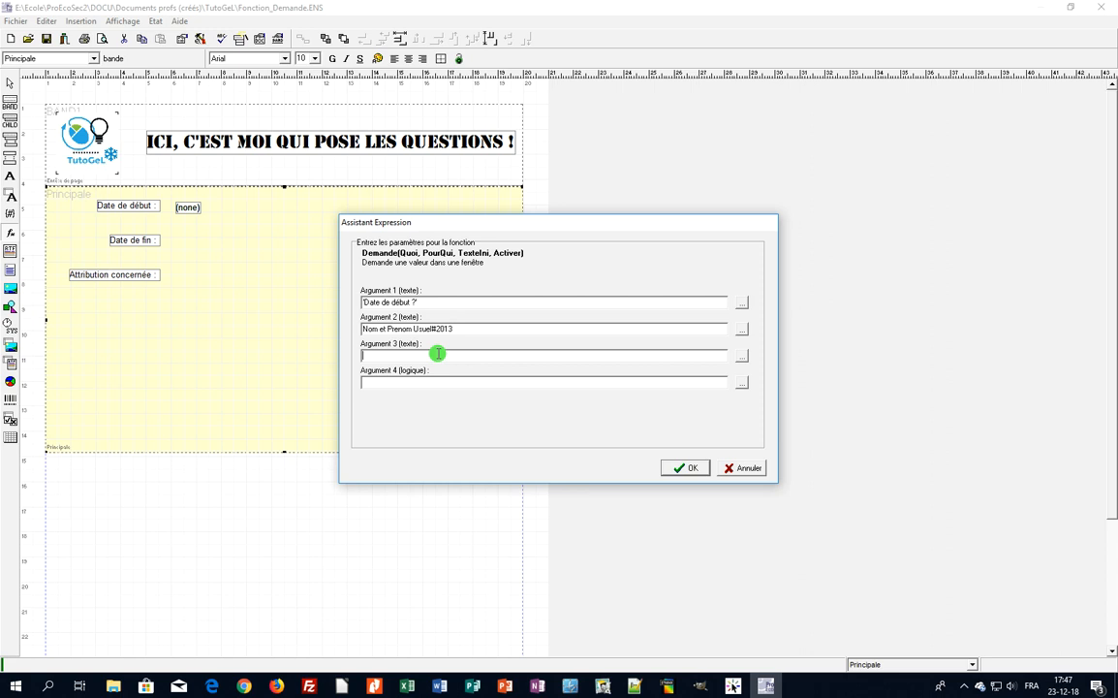
pyautogui.write("'01/09/2018")
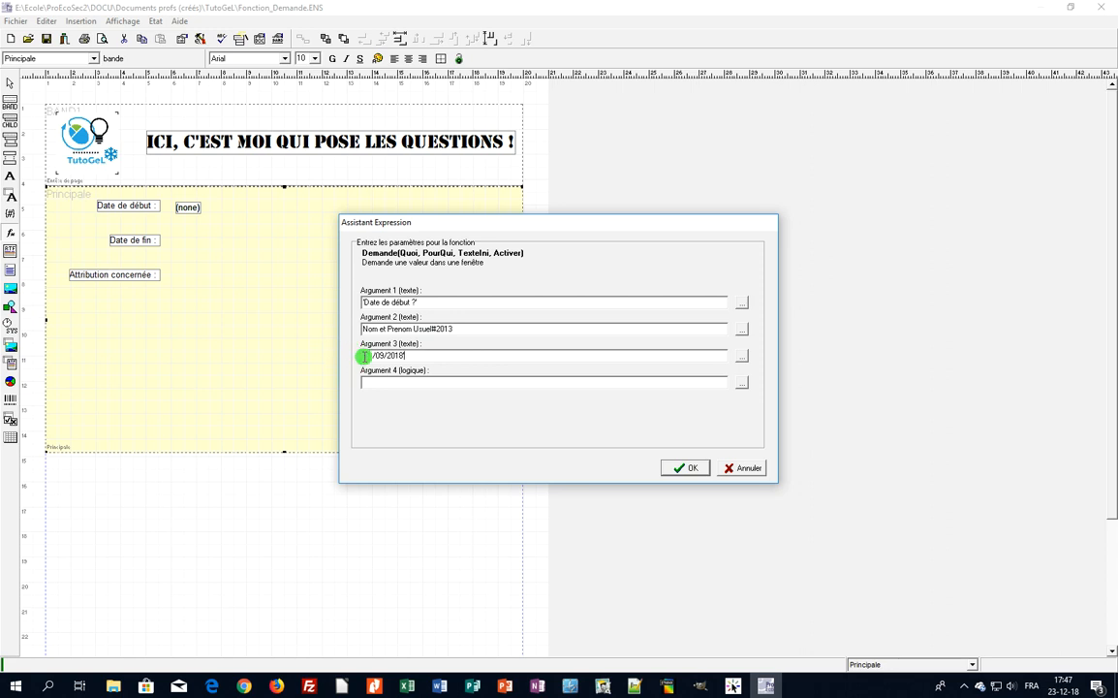
pyautogui.click(426, 383)
pyautogui.click(685, 468)
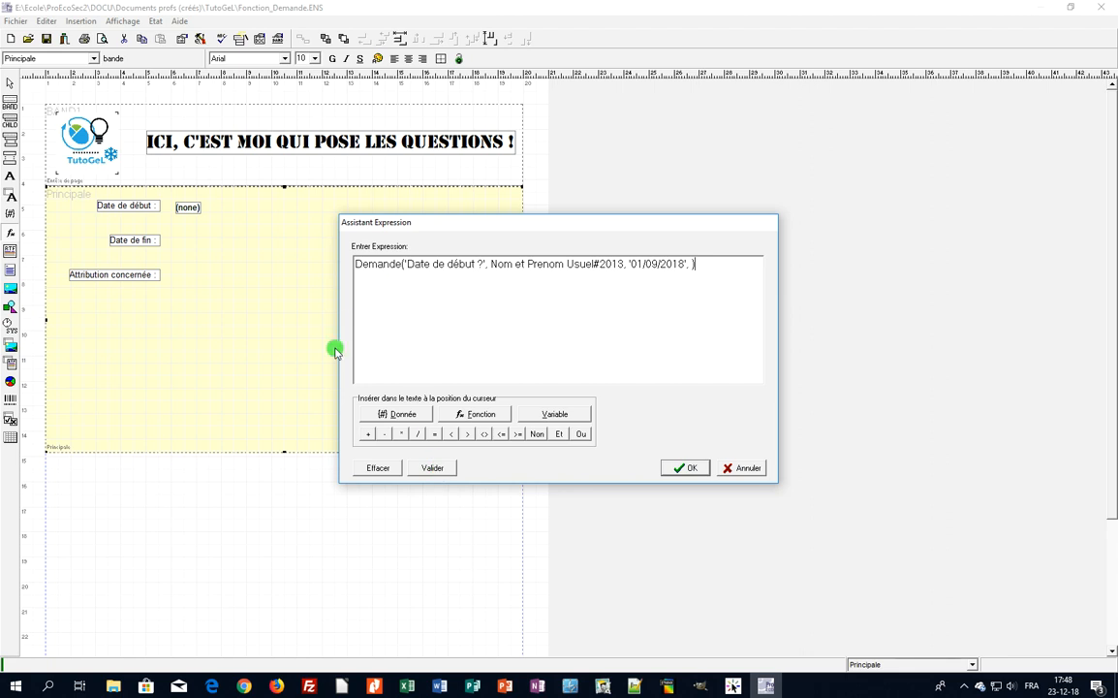
# Validate the Demande expression with the proposed start date, and accept it into the document.
pyautogui.click(432, 469)
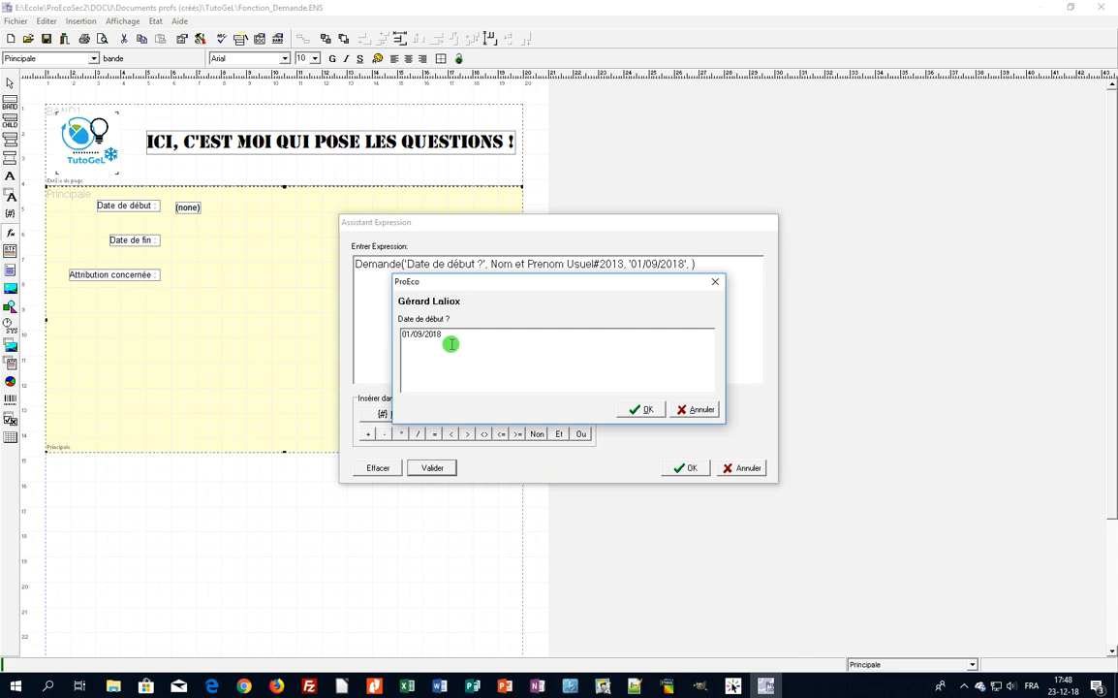
pyautogui.click(635, 411)
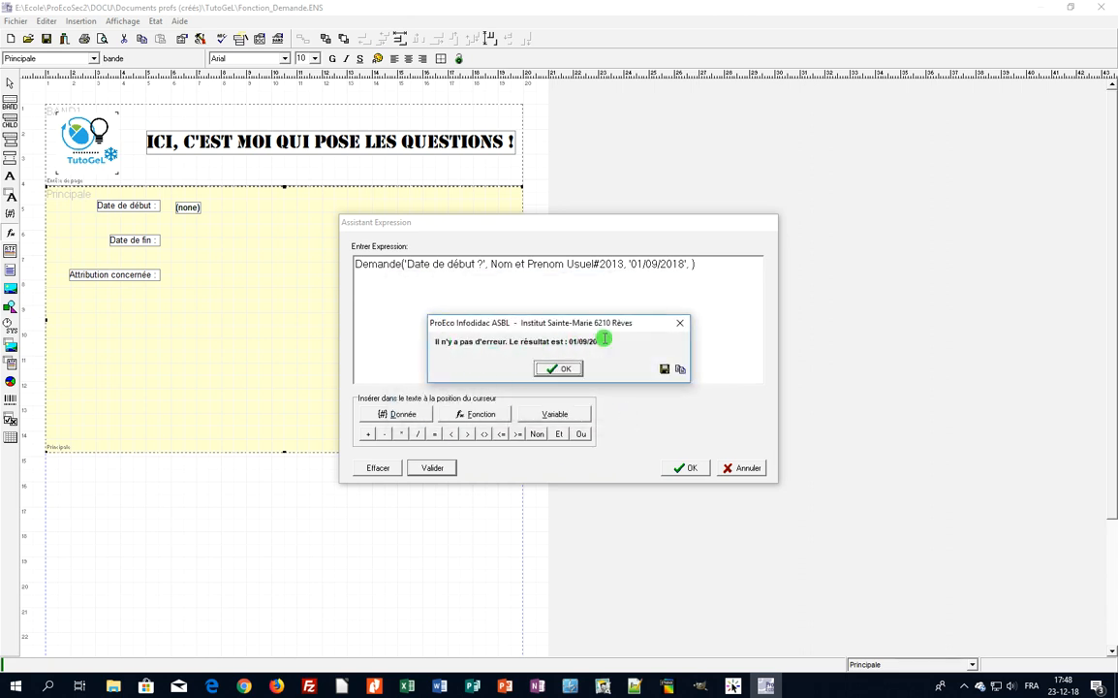
pyautogui.click(567, 370)
pyautogui.click(679, 467)
pyautogui.click(631, 479)
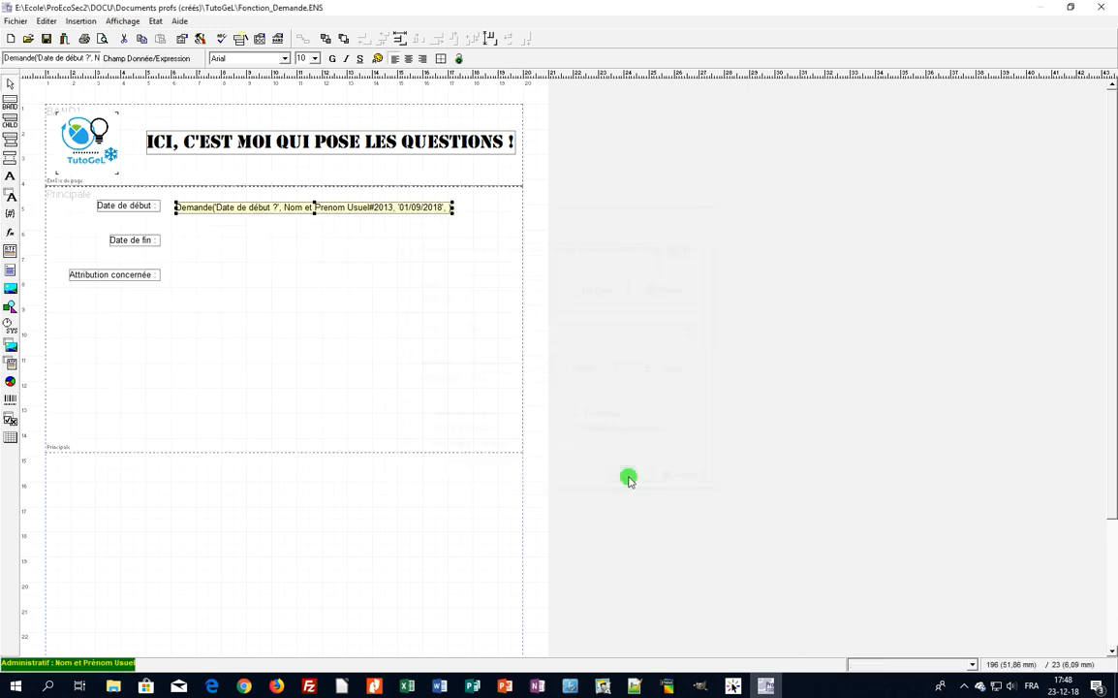
# Shorten the start date expression field and set its width to 25 mm.
pyautogui.moveTo(451, 207); pyautogui.dragTo(267, 208)
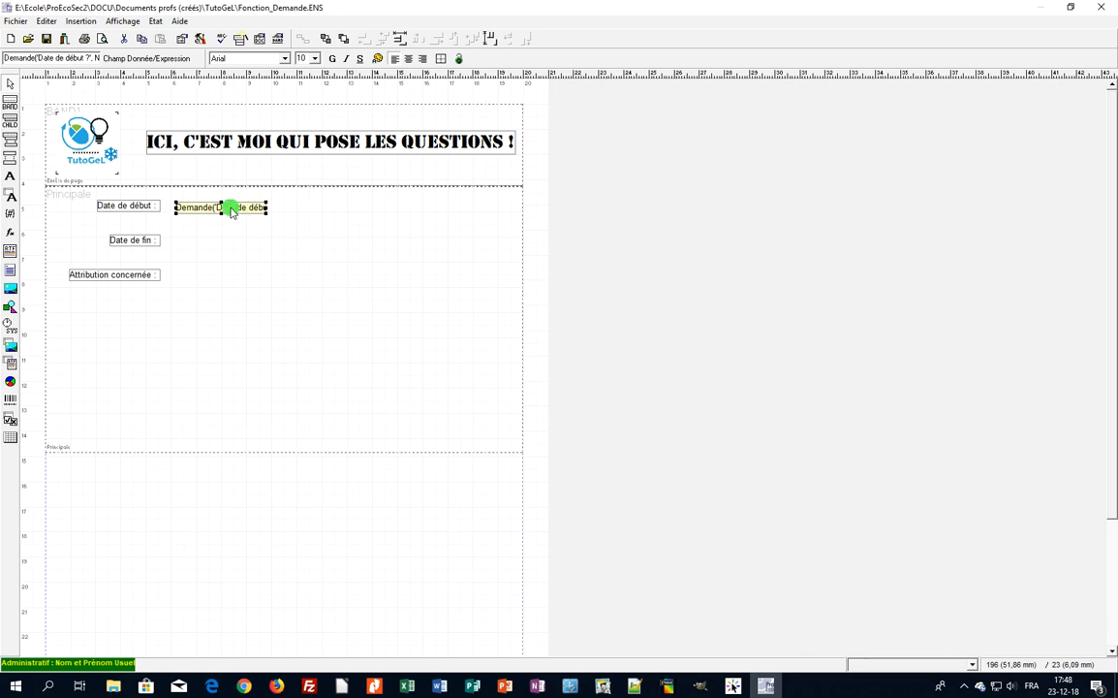
pyautogui.click(202, 40)
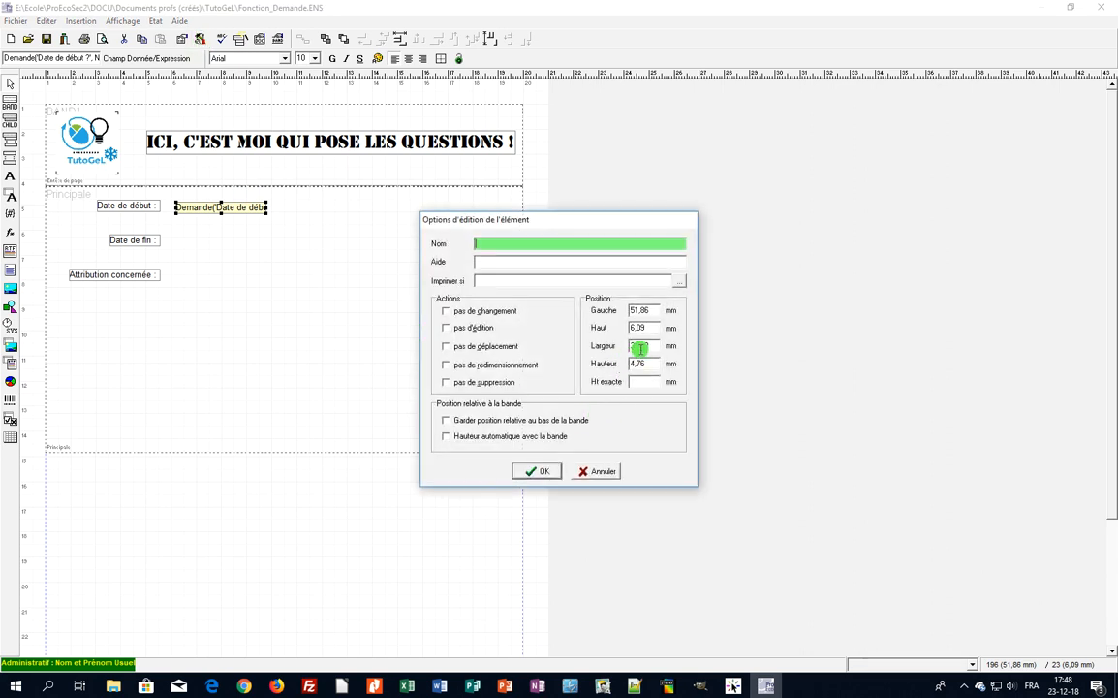
pyautogui.moveTo(655, 348); pyautogui.dragTo(582, 349)
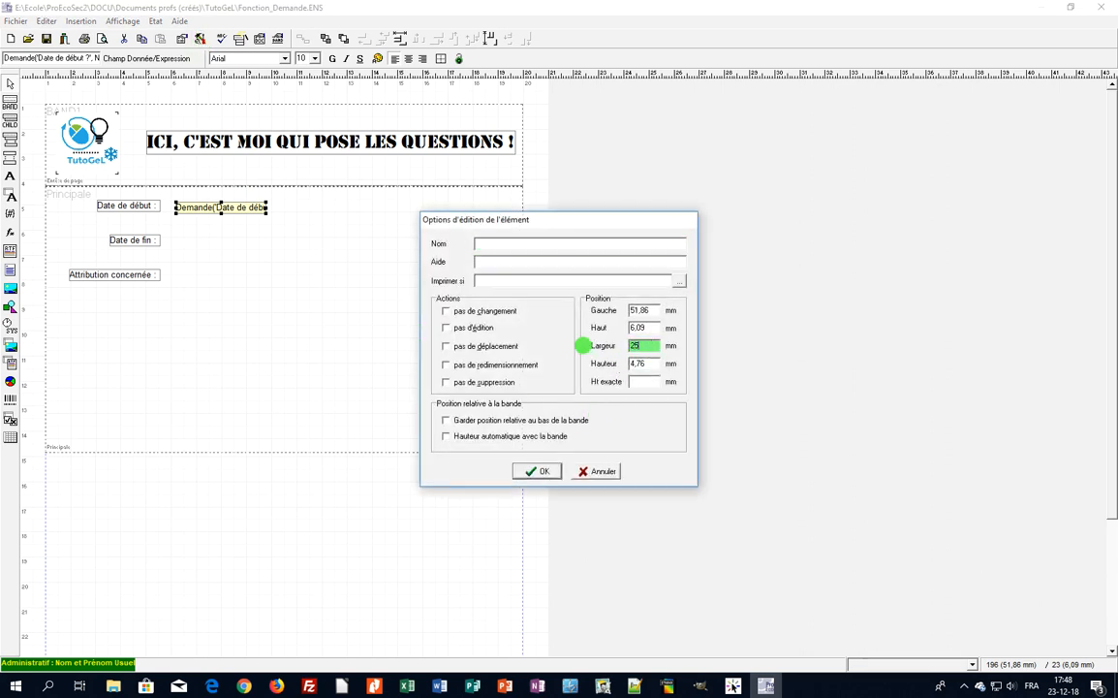
pyautogui.click(541, 471)
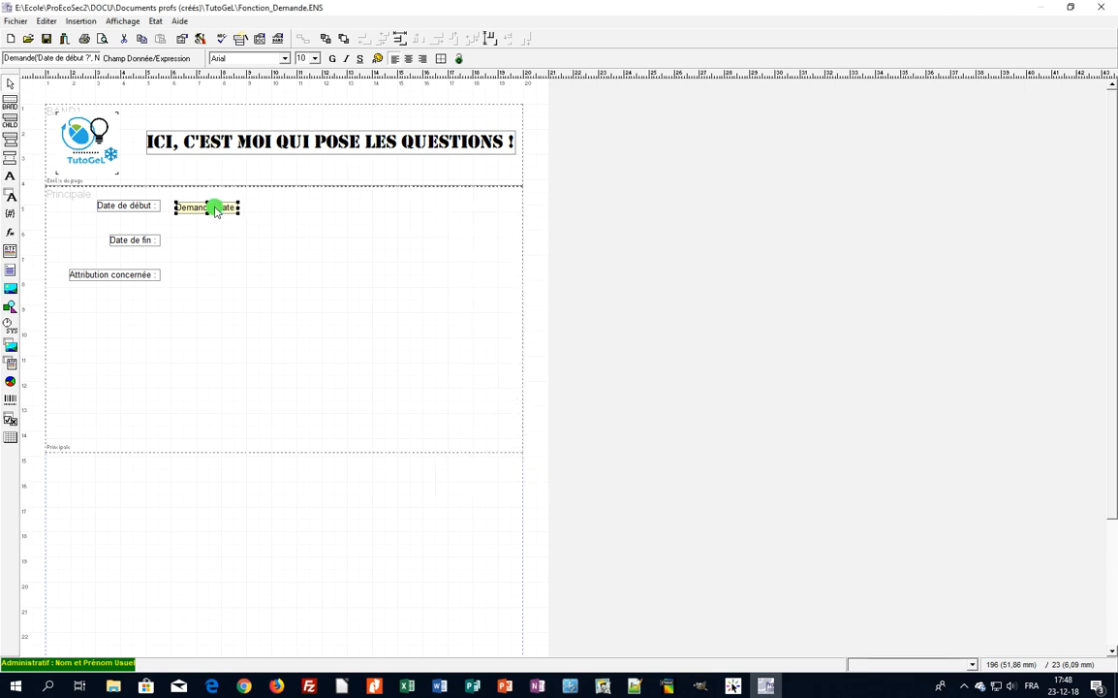
# Align the start date expression field level with the "Date de début :" label.
pyautogui.click(143, 207)
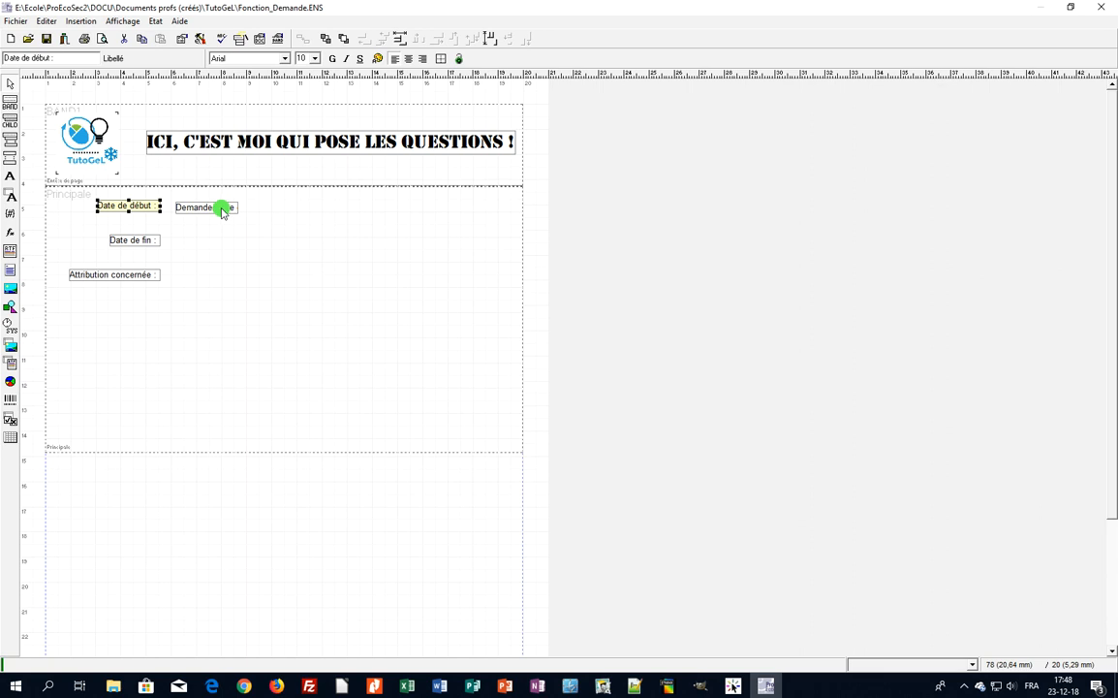
pyautogui.keyDown('shift'); pyautogui.click(222, 209); pyautogui.keyUp('shift')
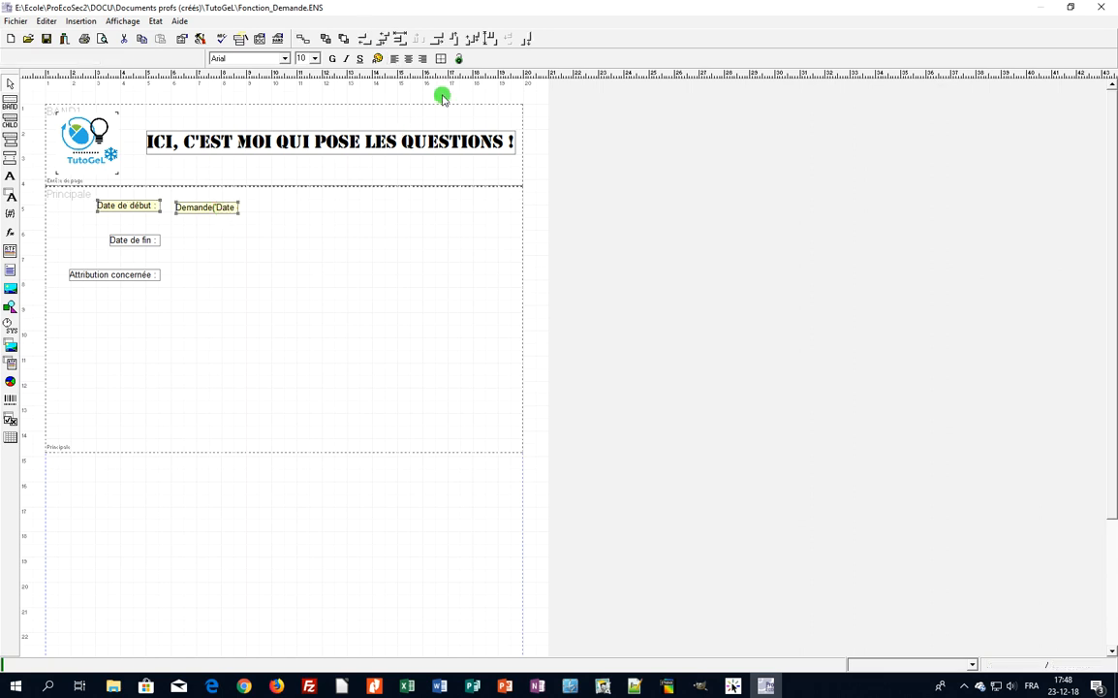
pyautogui.click(531, 40)
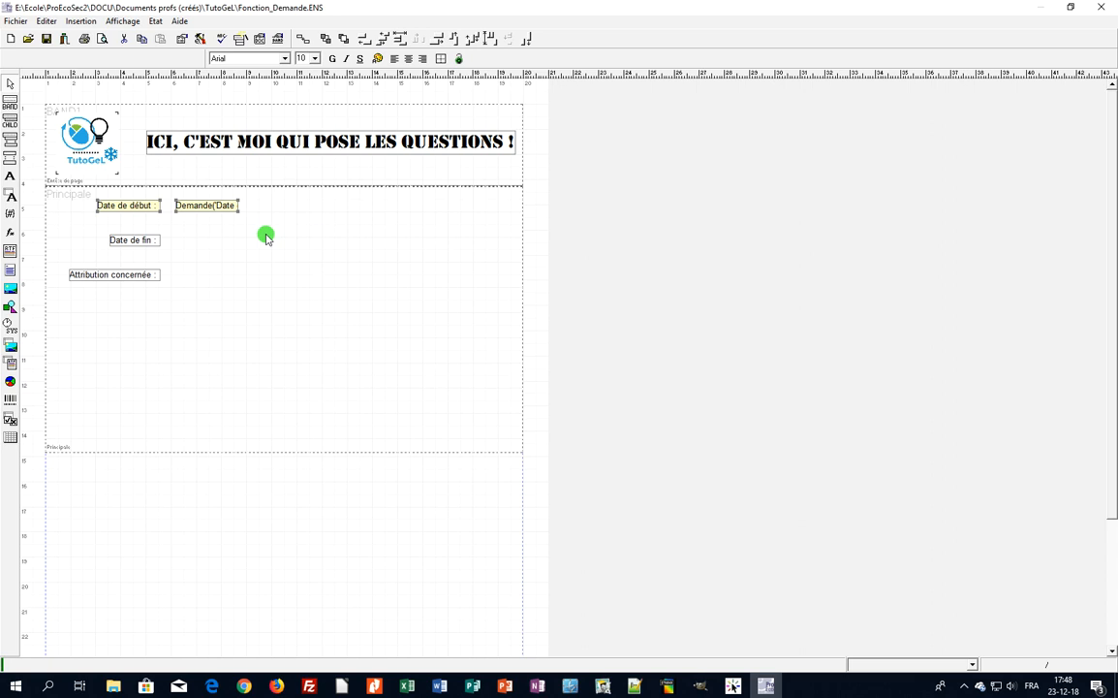
pyautogui.click(217, 220)
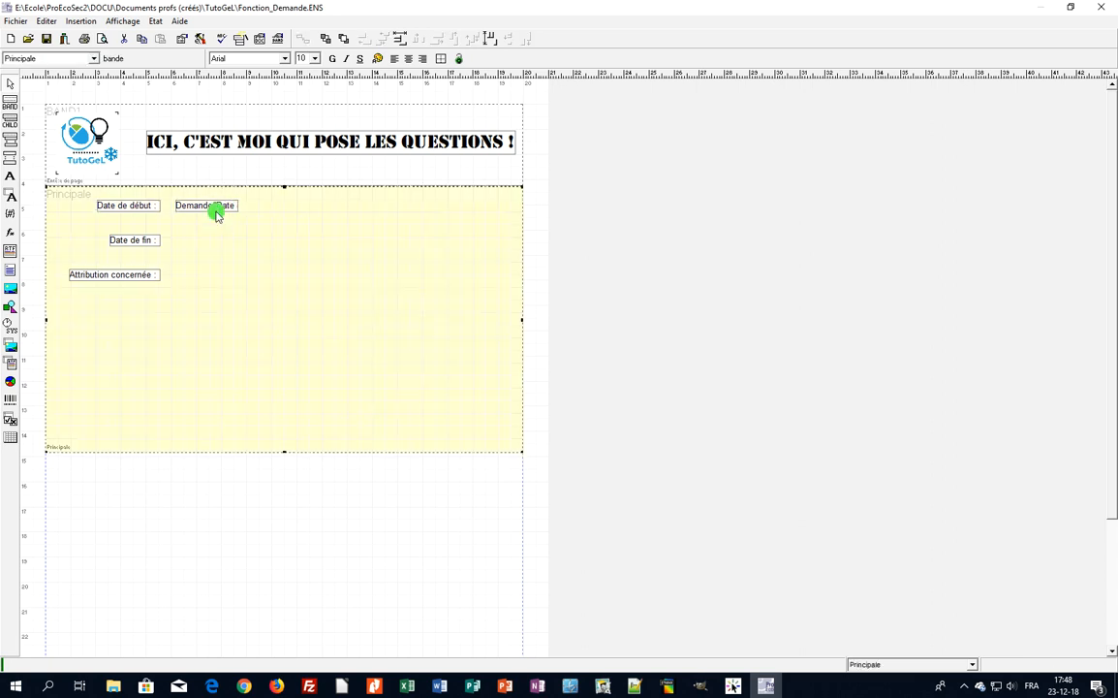
# Nudge the start date expression field left toward its label, to a horizontal position of about 47.1 mm.
pyautogui.click(215, 208)
pyautogui.press('Left')
pyautogui.press('Left')
pyautogui.press('Left')
pyautogui.press('Left')
pyautogui.press('Left')
pyautogui.press('Left')
pyautogui.press('Left')
pyautogui.press('Left')
pyautogui.press('Left')
pyautogui.press('Left')
pyautogui.press('Left')
pyautogui.press('Left')
pyautogui.press('Left')
pyautogui.press('Left')
pyautogui.press('Left')
pyautogui.press('Left')
pyautogui.press('Left')
pyautogui.press('Left')
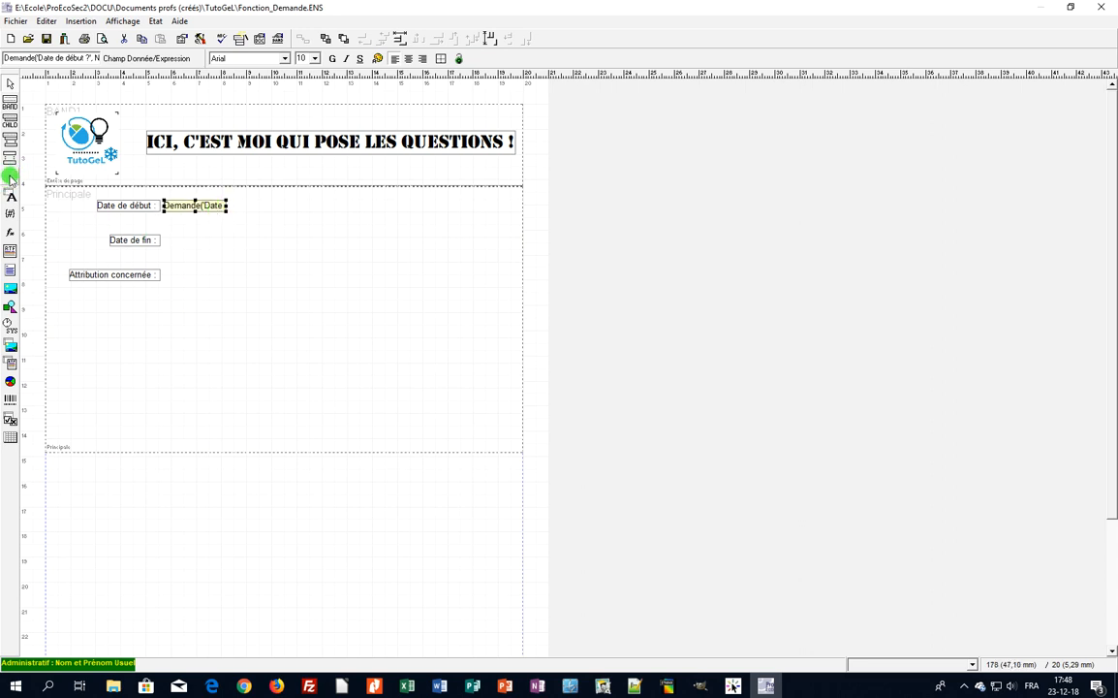
# Insert an expression field beside the "Date de fin :" label and choose the Demande function from the Autre category.
pyautogui.click(12, 233)
pyautogui.click(173, 244)
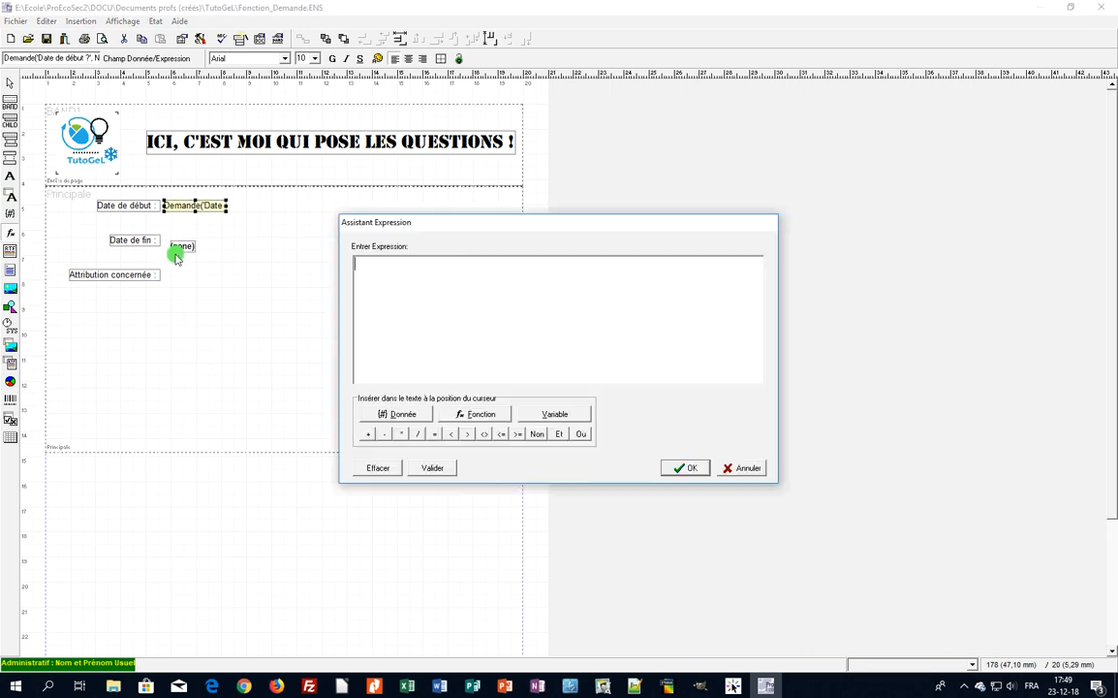
pyautogui.click(472, 413)
pyautogui.click(372, 332)
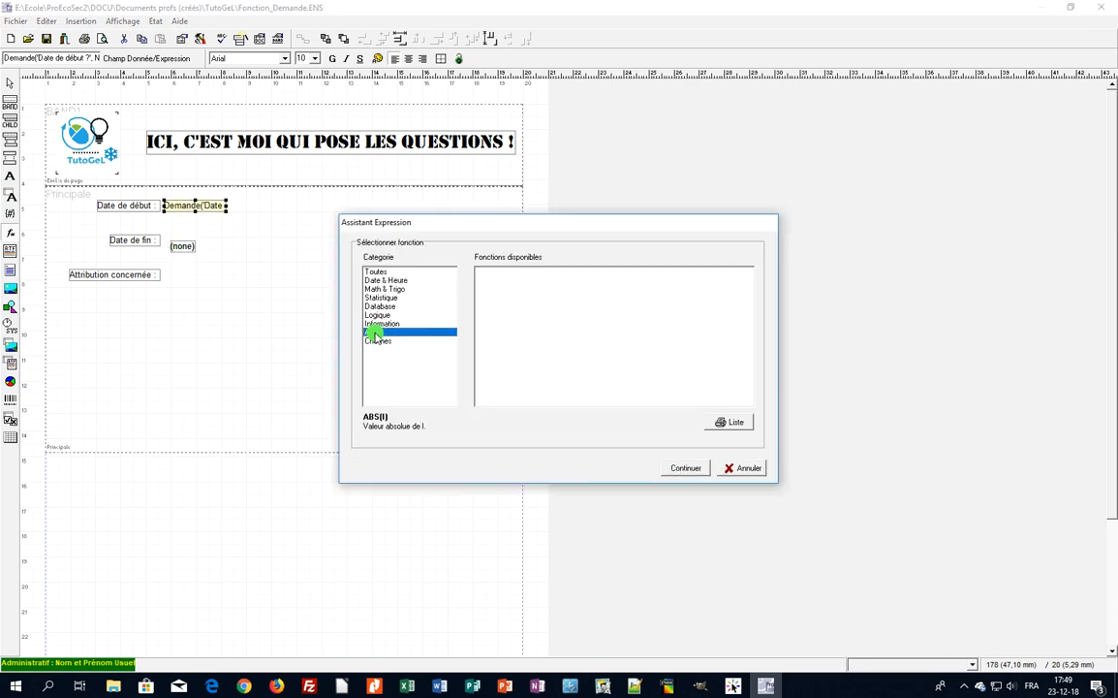
pyautogui.click(487, 307)
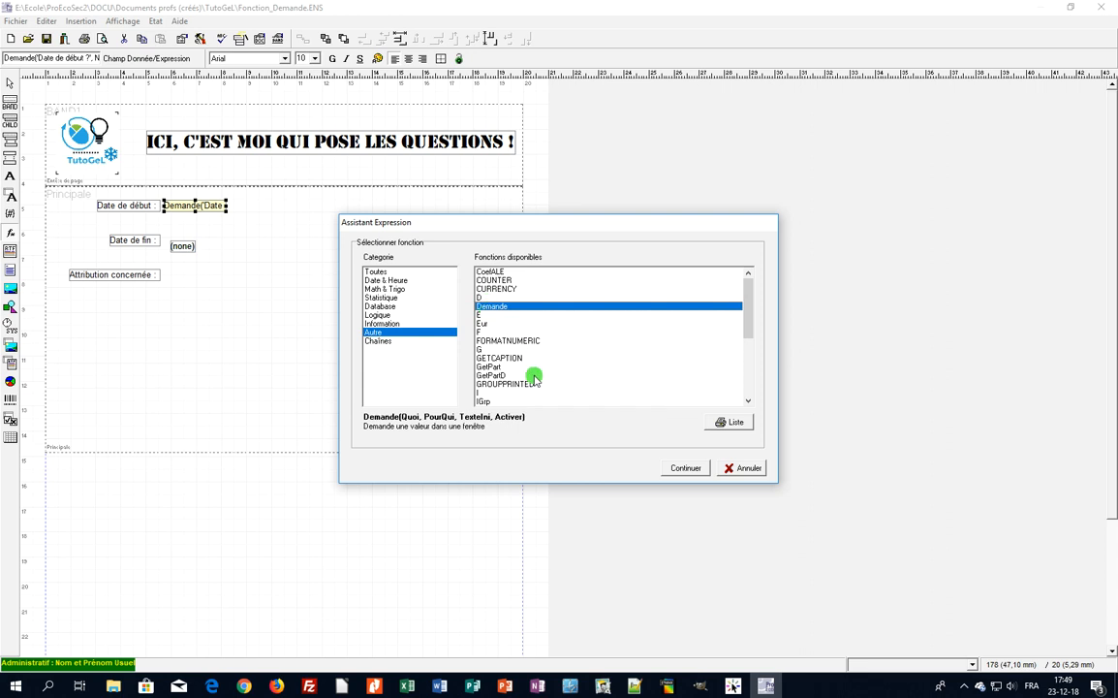
pyautogui.click(685, 468)
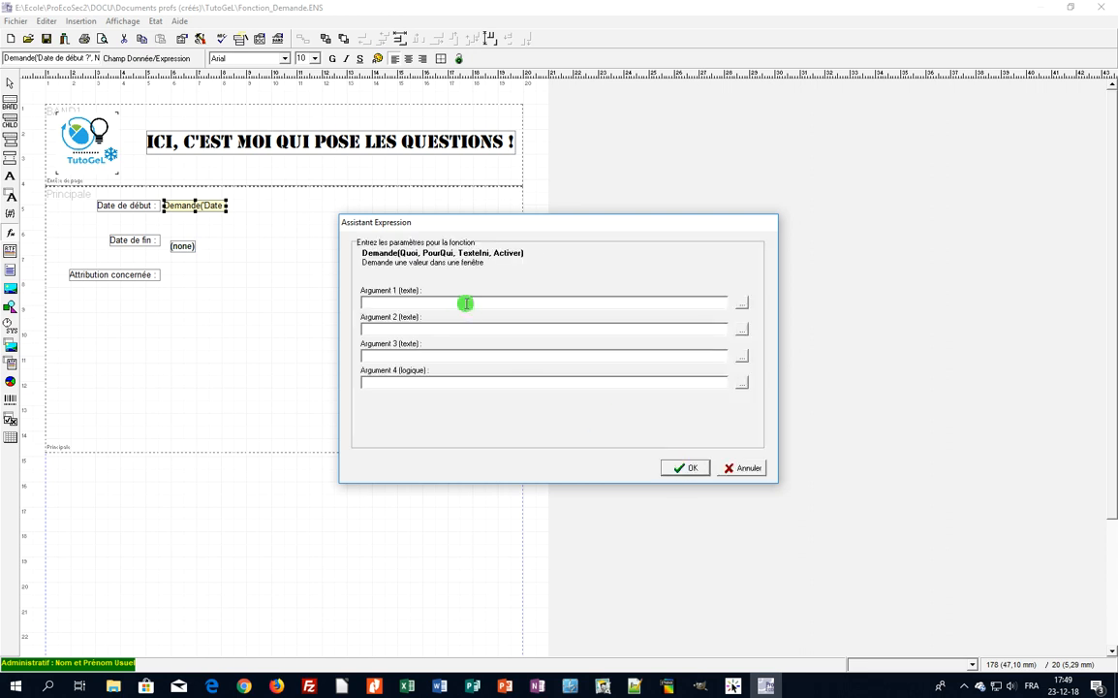
# Set Demande's first argument to 'Date de fin ?' and its second to Nom et Prenom Usuel#2013, leaving the other two empty.
pyautogui.write("'")
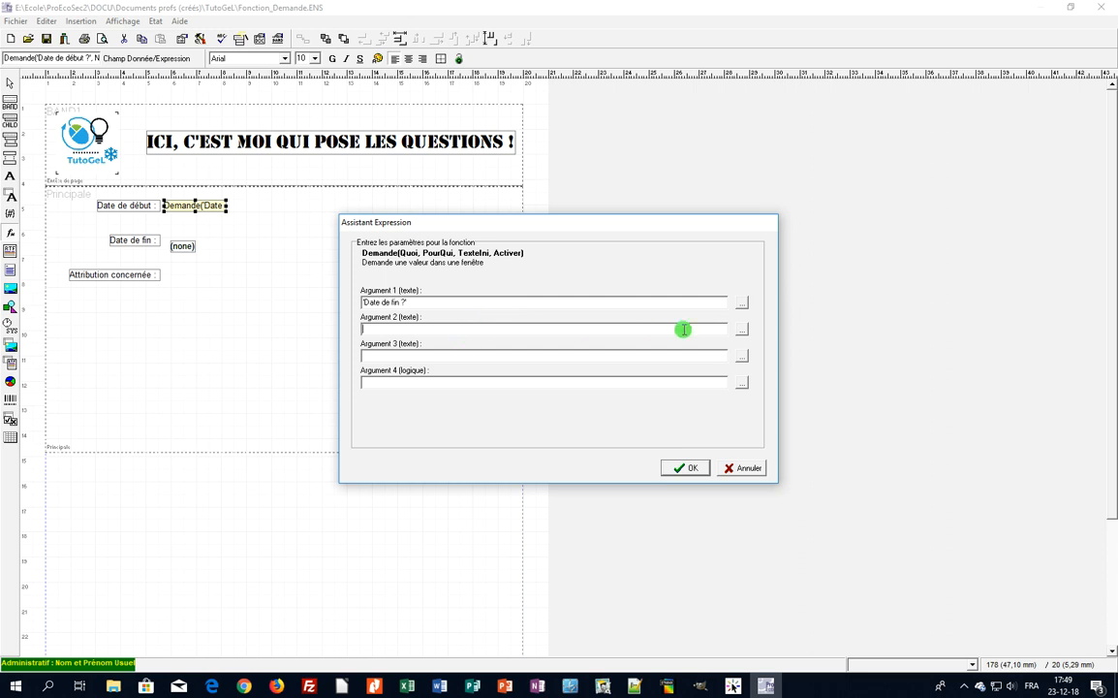
pyautogui.click(739, 329)
pyautogui.click(386, 410)
pyautogui.click(507, 287)
pyautogui.click(700, 467)
pyautogui.click(475, 415)
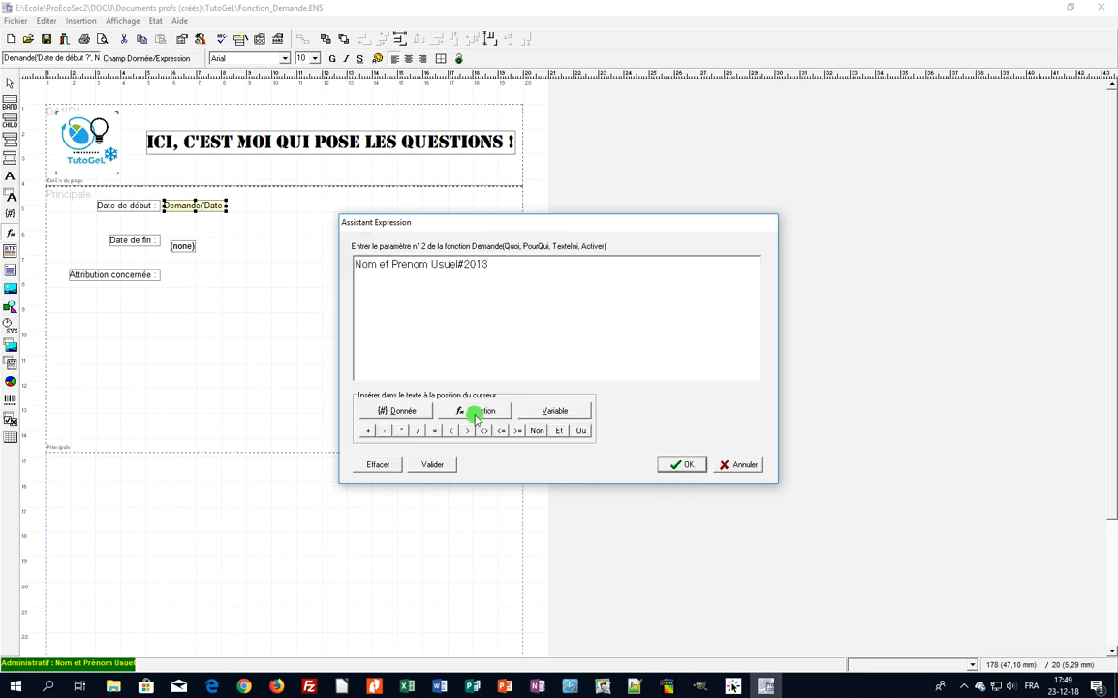
pyautogui.click(680, 465)
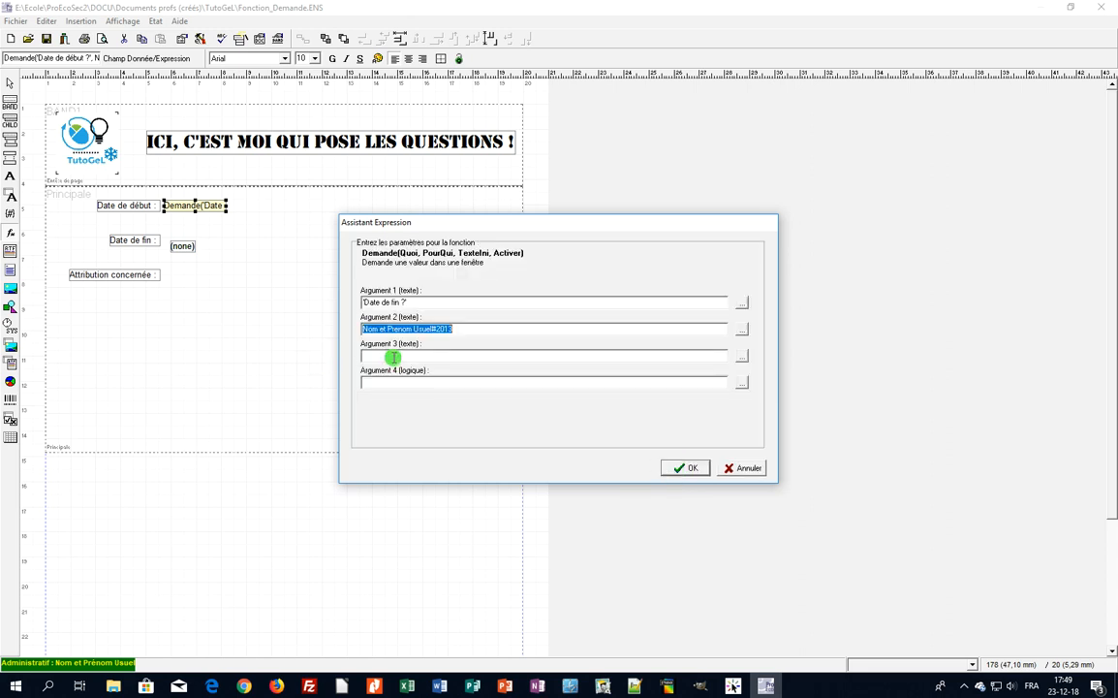
pyautogui.click(394, 356)
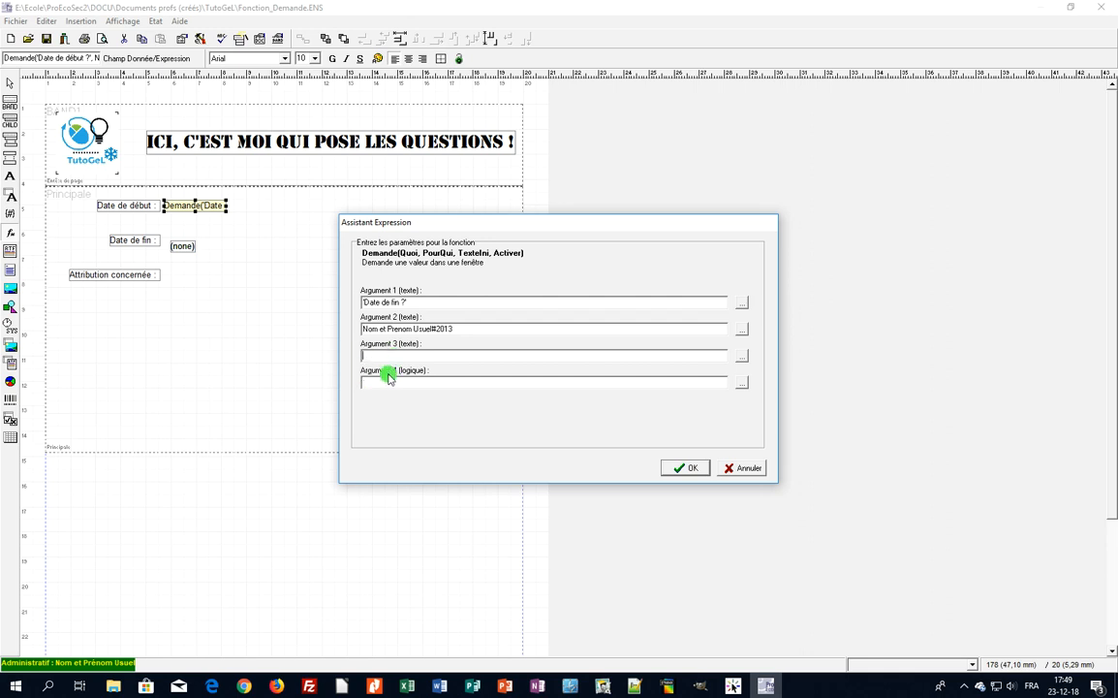
pyautogui.click(688, 468)
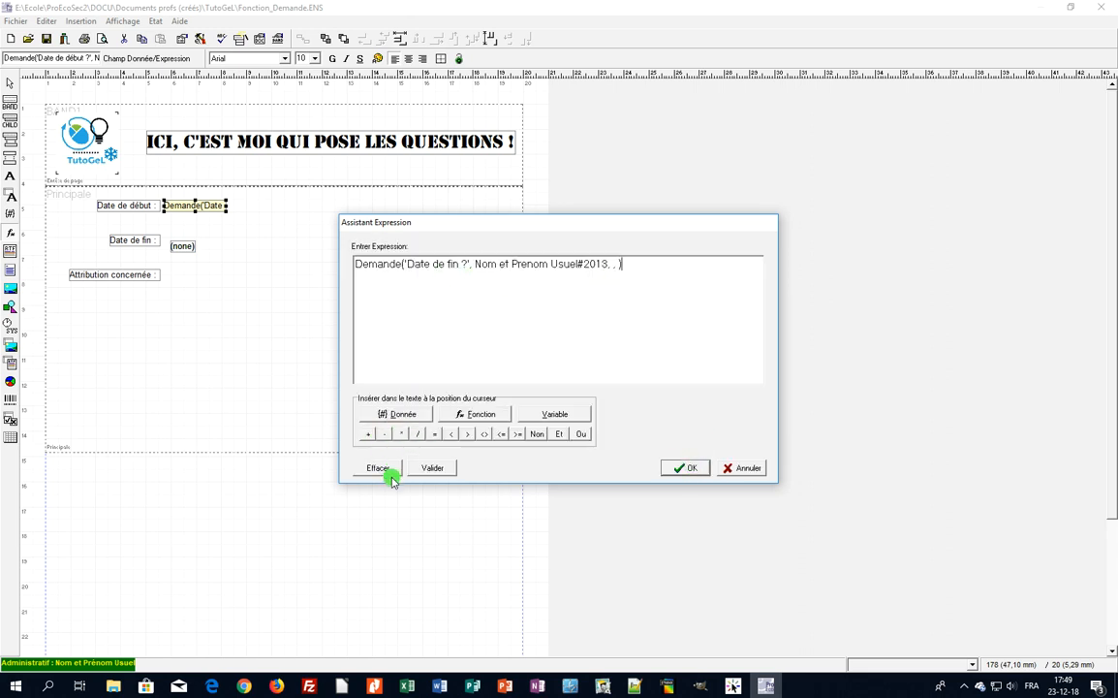
# Validate the end date expression with its third and fourth arguments empty, accepting the proposed answer.
pyautogui.click(432, 469)
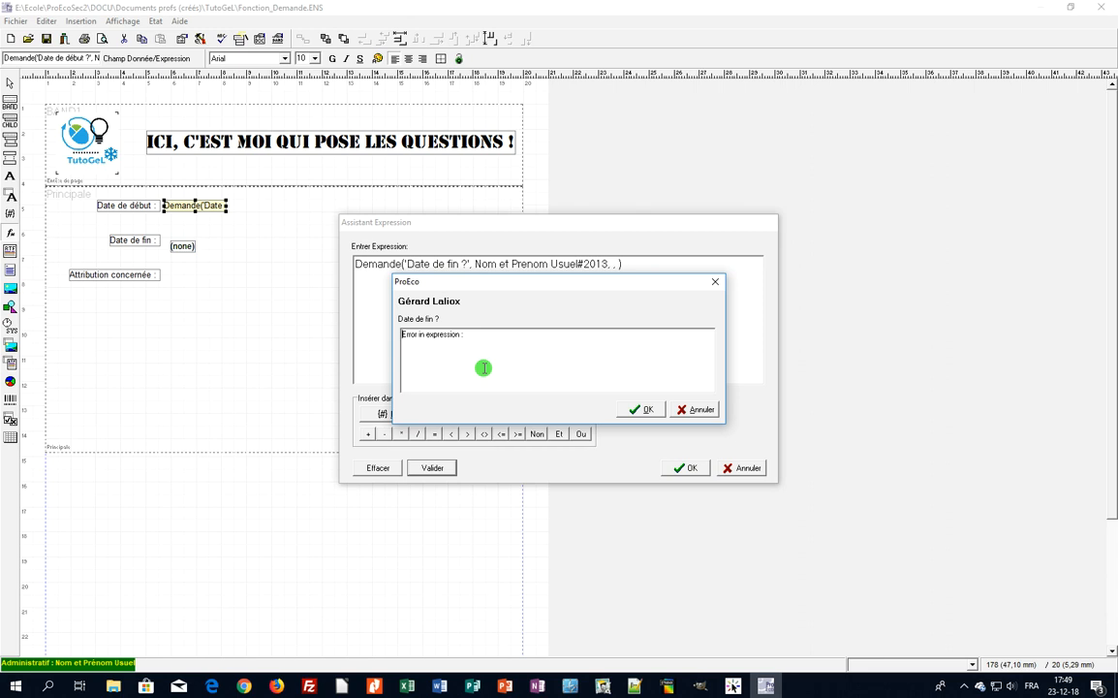
pyautogui.click(647, 410)
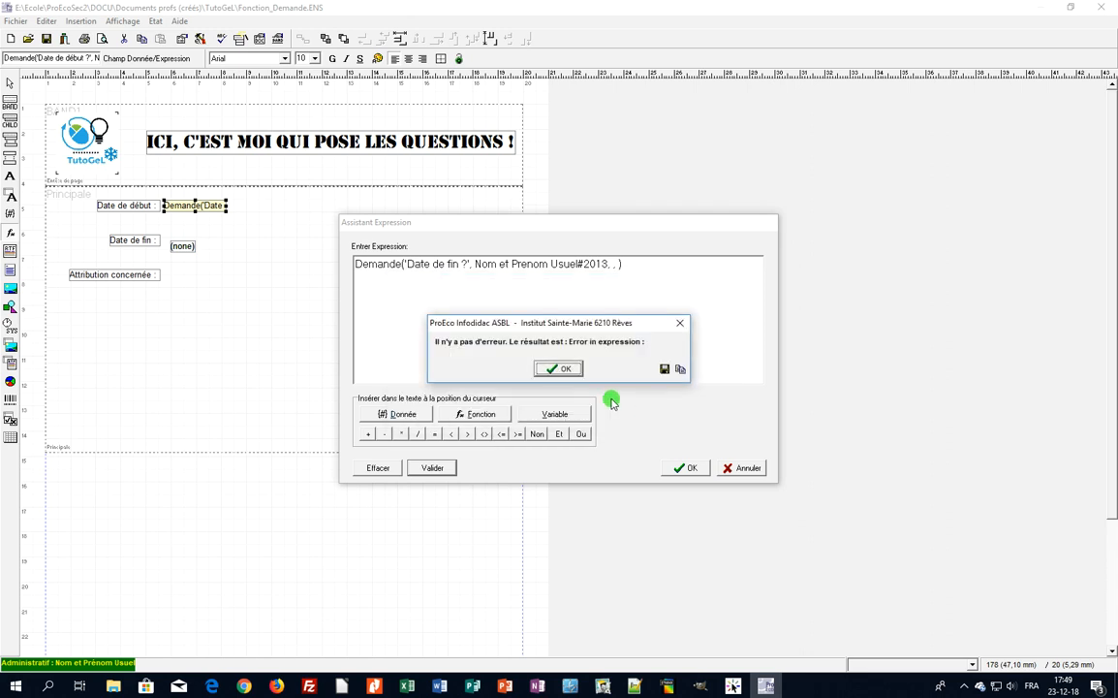
pyautogui.click(566, 368)
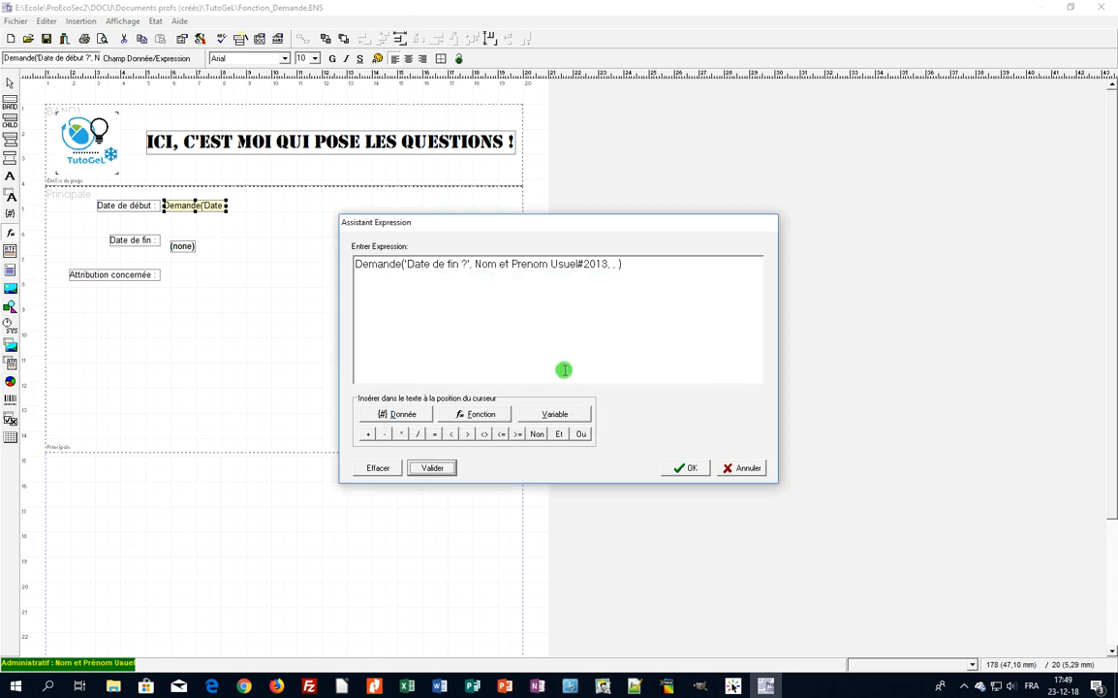
# Add an empty text ('') as the third argument of the end date expression and validate it again.
pyautogui.click(610, 265)
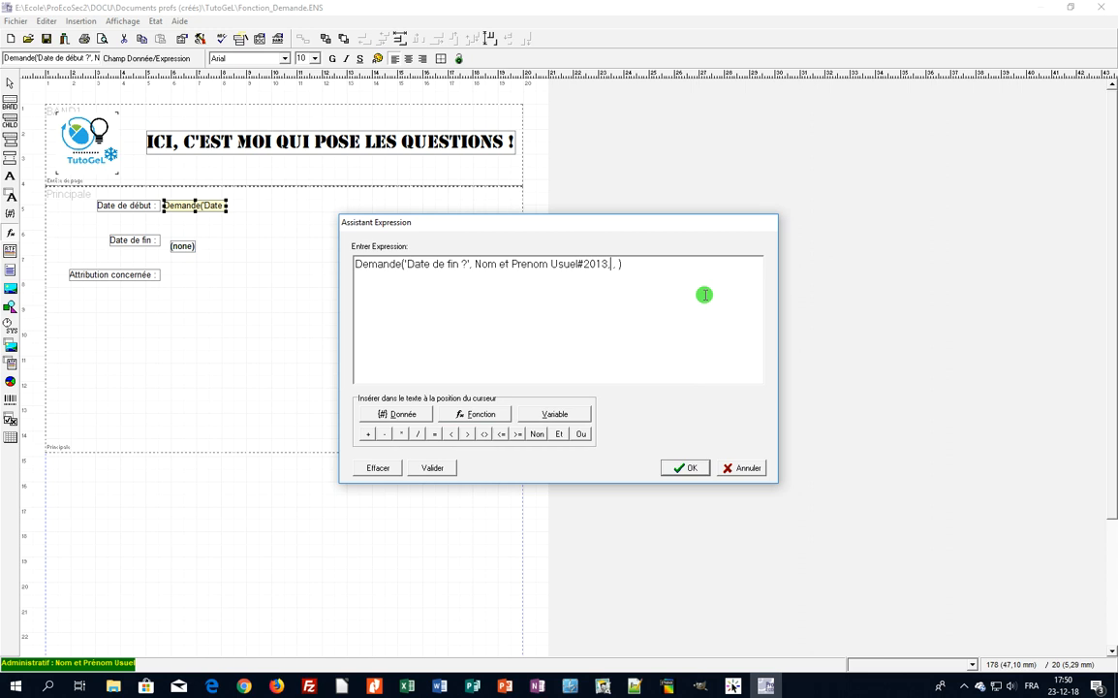
pyautogui.write(',')
pyautogui.write('""')
pyautogui.click(432, 467)
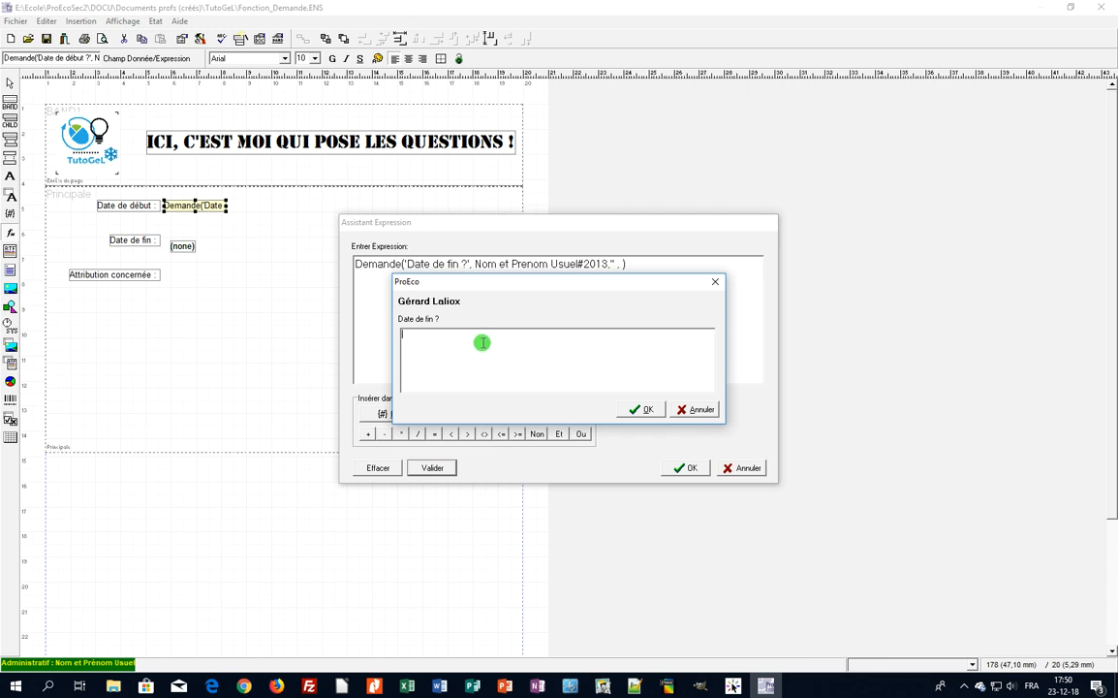
pyautogui.click(642, 408)
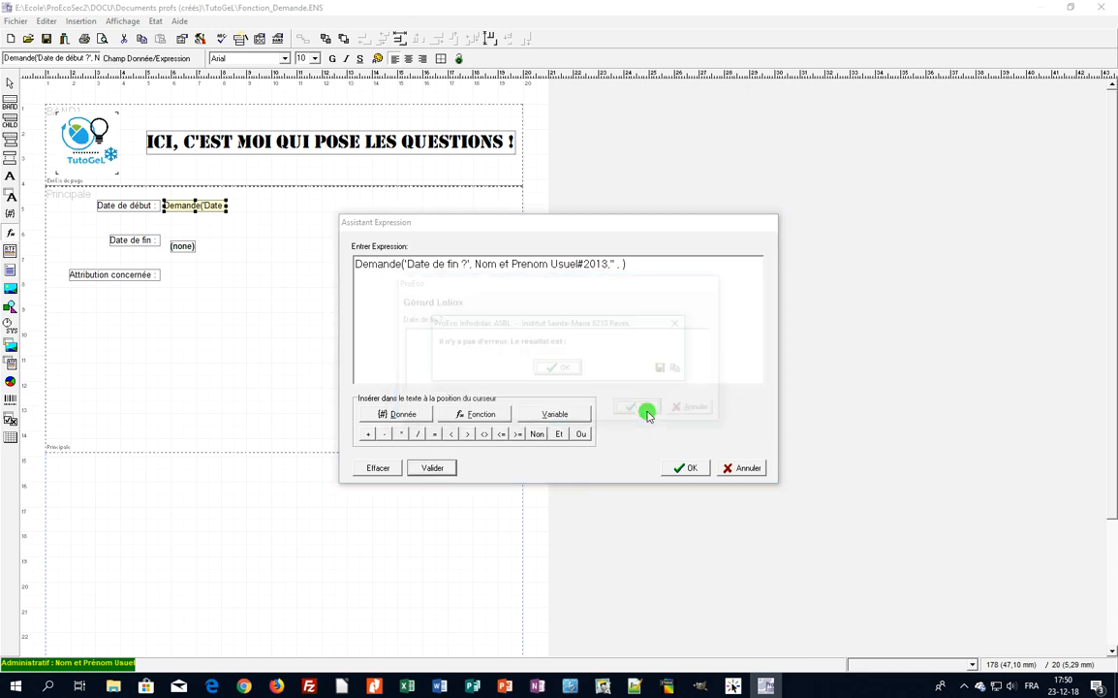
pyautogui.click(566, 369)
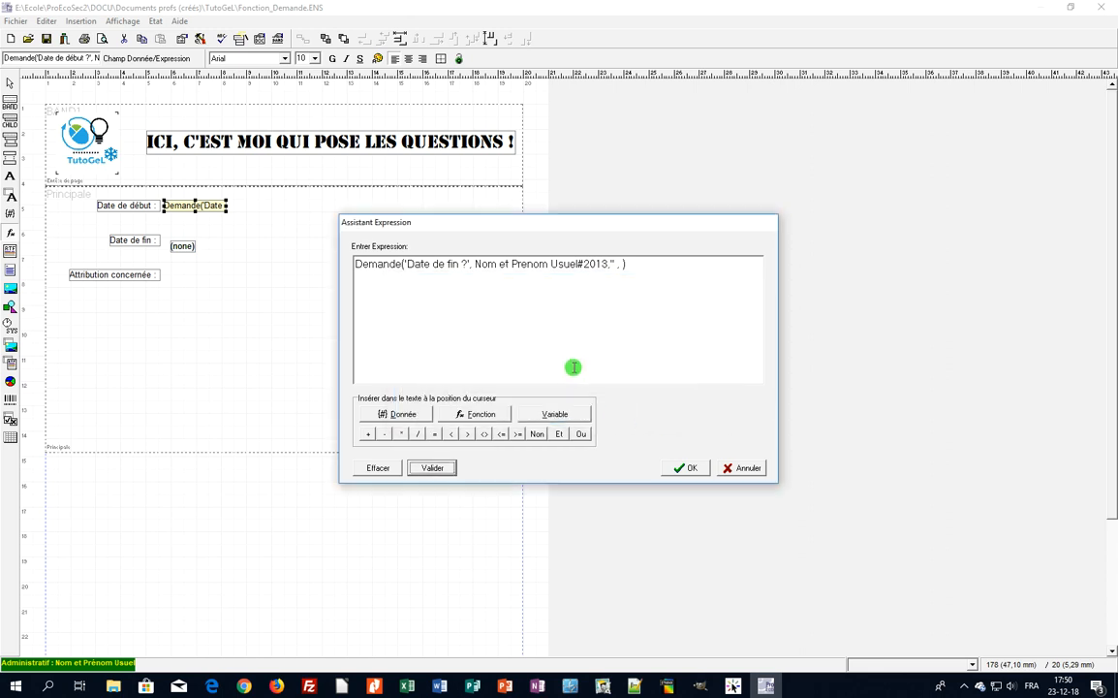
# Accept the end date expression into the document and set the field's width to 25 mm.
pyautogui.click(676, 467)
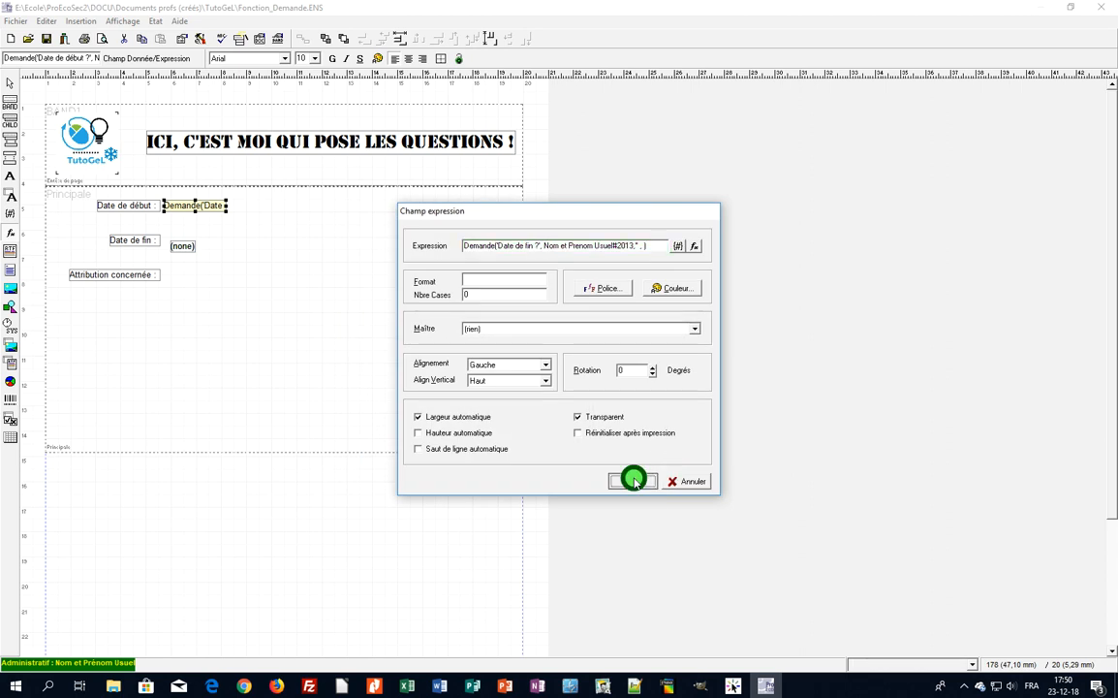
pyautogui.click(633, 479)
pyautogui.moveTo(391, 246); pyautogui.dragTo(249, 246)
pyautogui.click(201, 37)
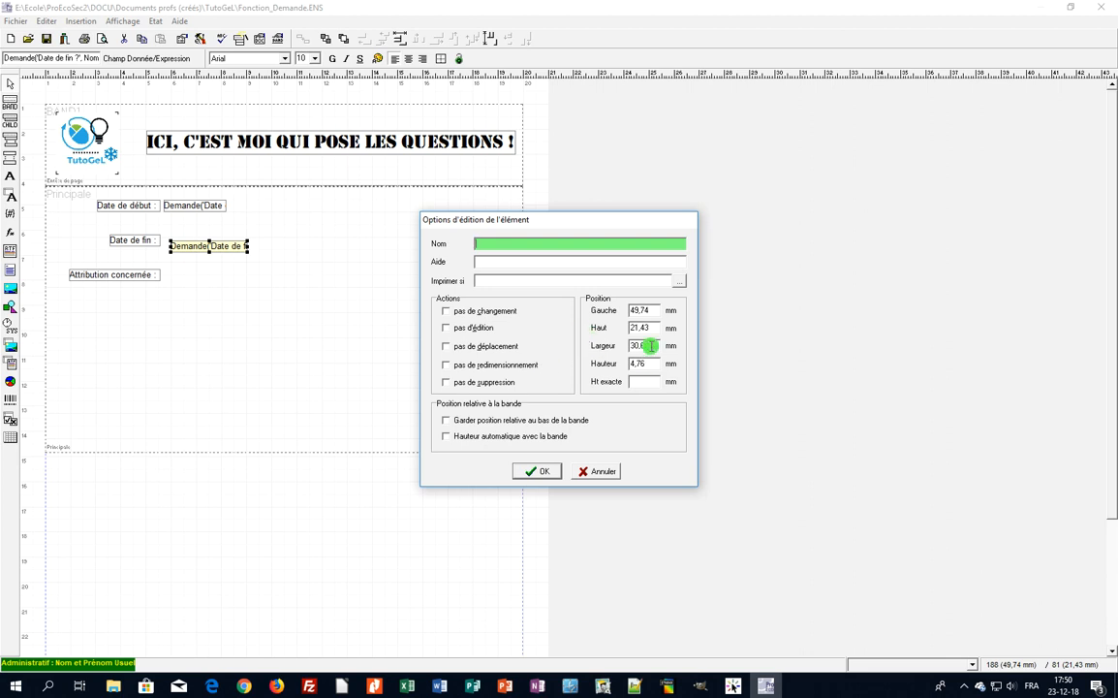
pyautogui.moveTo(652, 346); pyautogui.dragTo(618, 345)
pyautogui.write('25')
pyautogui.click(531, 471)
# Try to align the end date expression field with the "Date de fin :" label by their left edges.
pyautogui.click(138, 240)
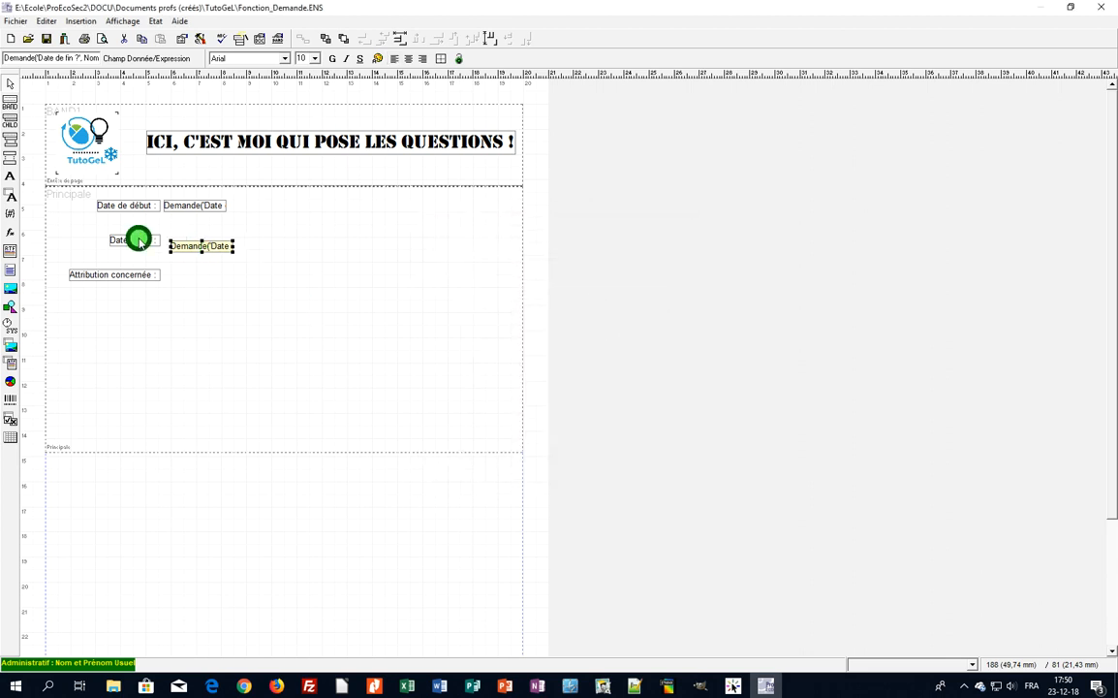
pyautogui.keyDown('shift'); pyautogui.click(203, 248); pyautogui.keyUp('shift')
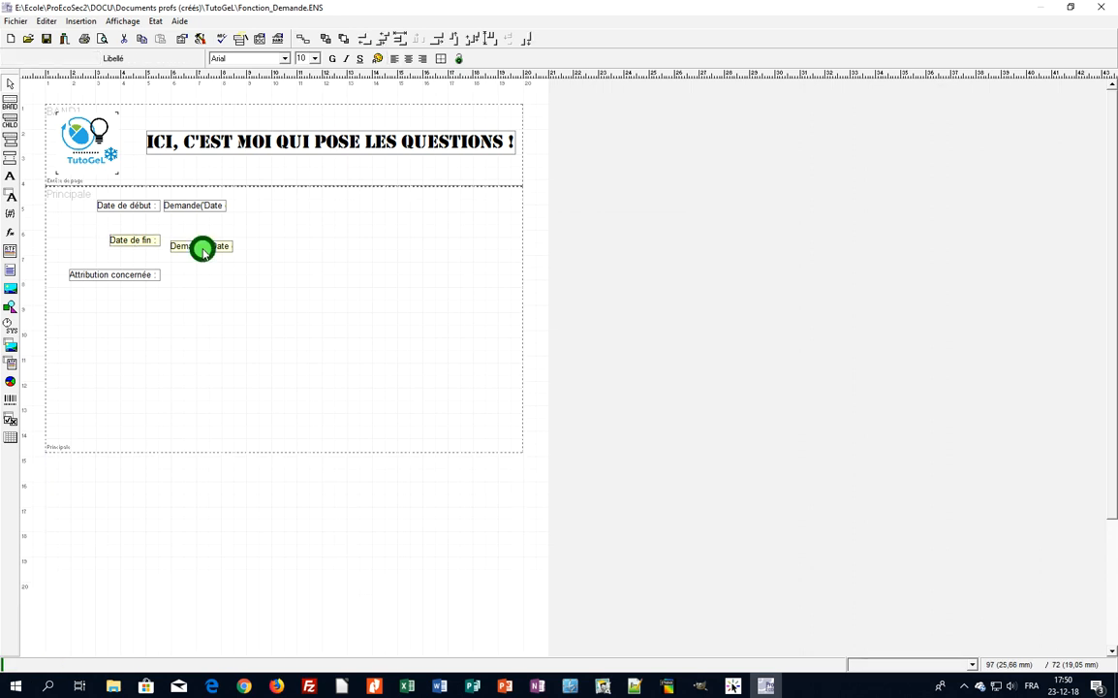
pyautogui.click(364, 40)
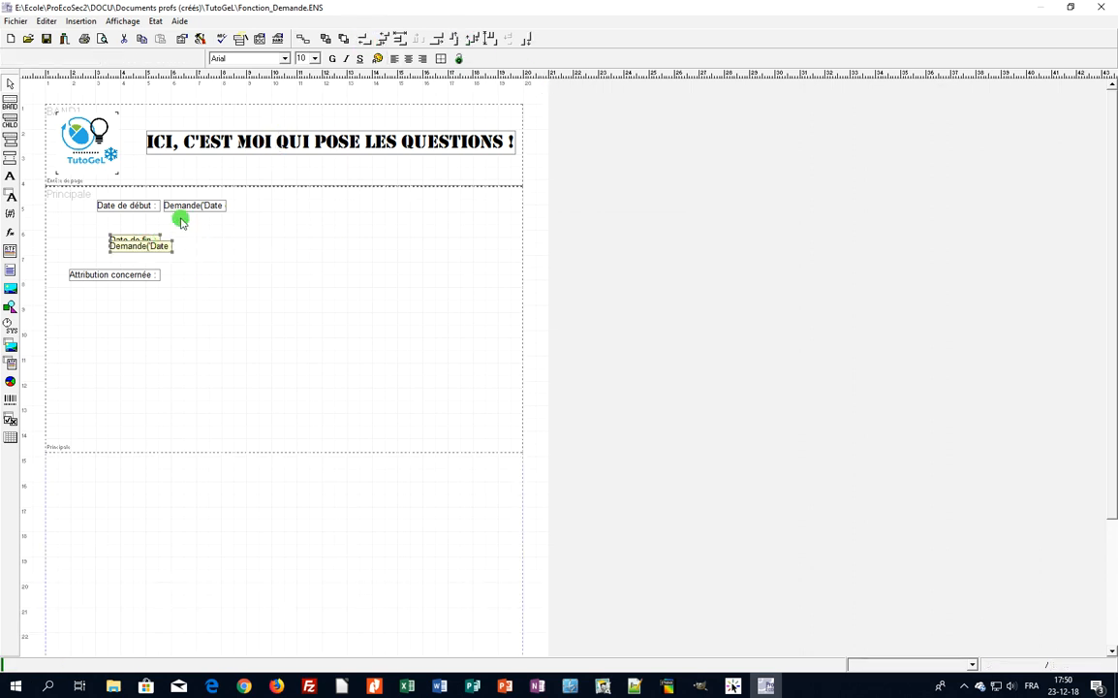
# Align the left edge of the "Date de fin :" label with the "Date de début :" label.
pyautogui.click(146, 206)
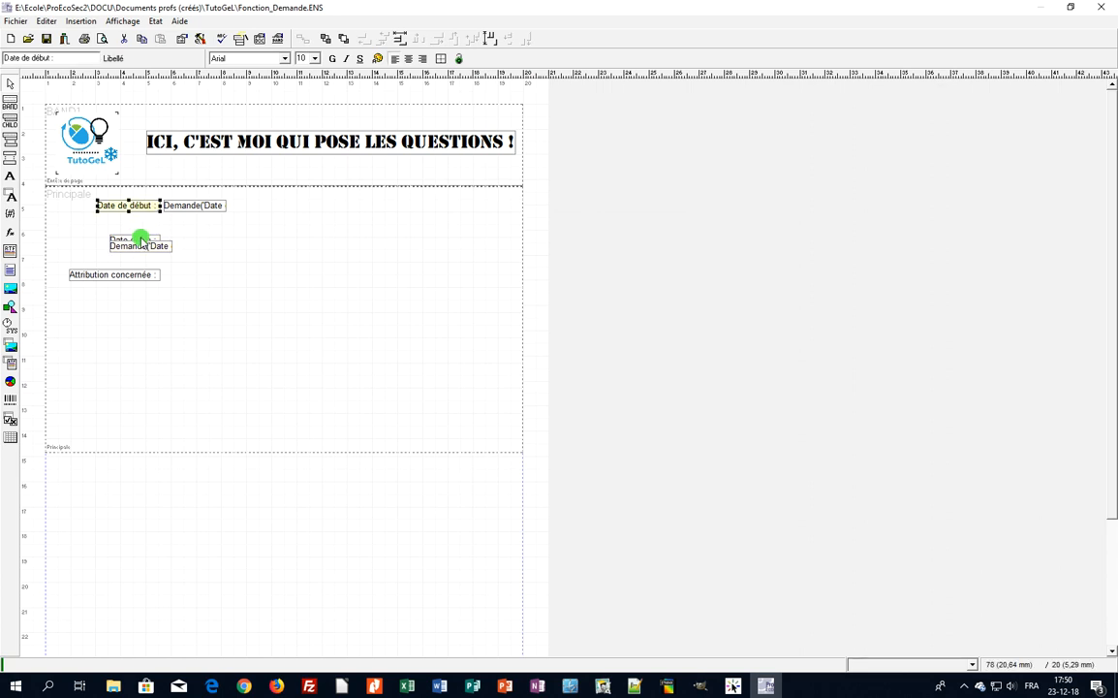
pyautogui.keyDown('shift'); pyautogui.click(141, 237); pyautogui.keyUp('shift')
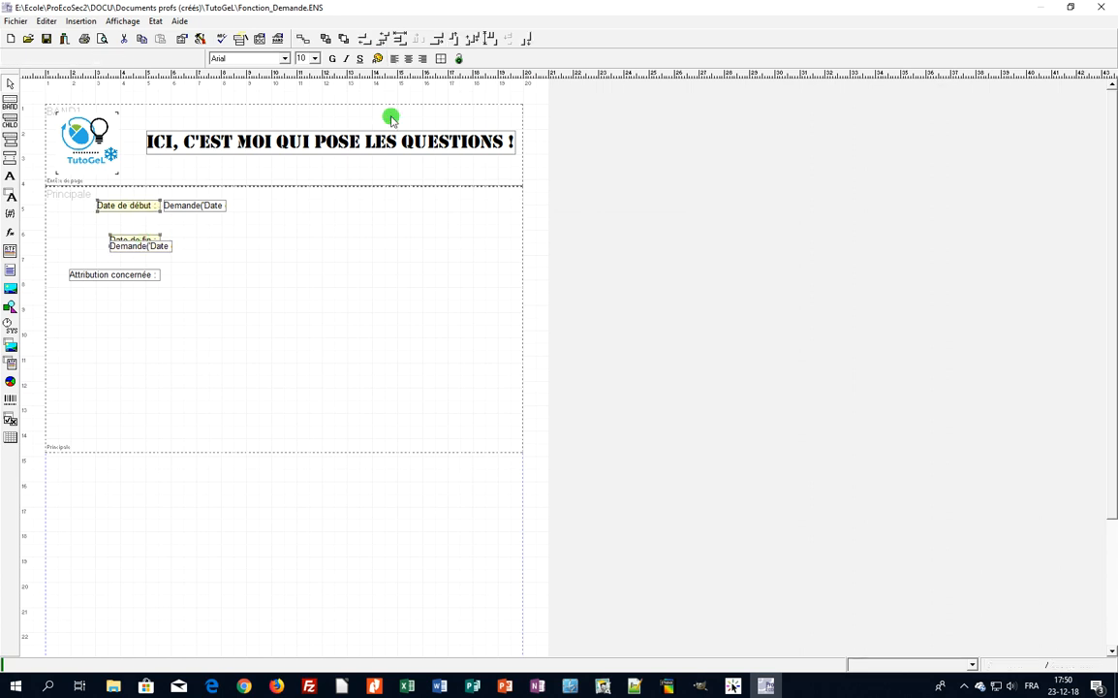
pyautogui.click(366, 41)
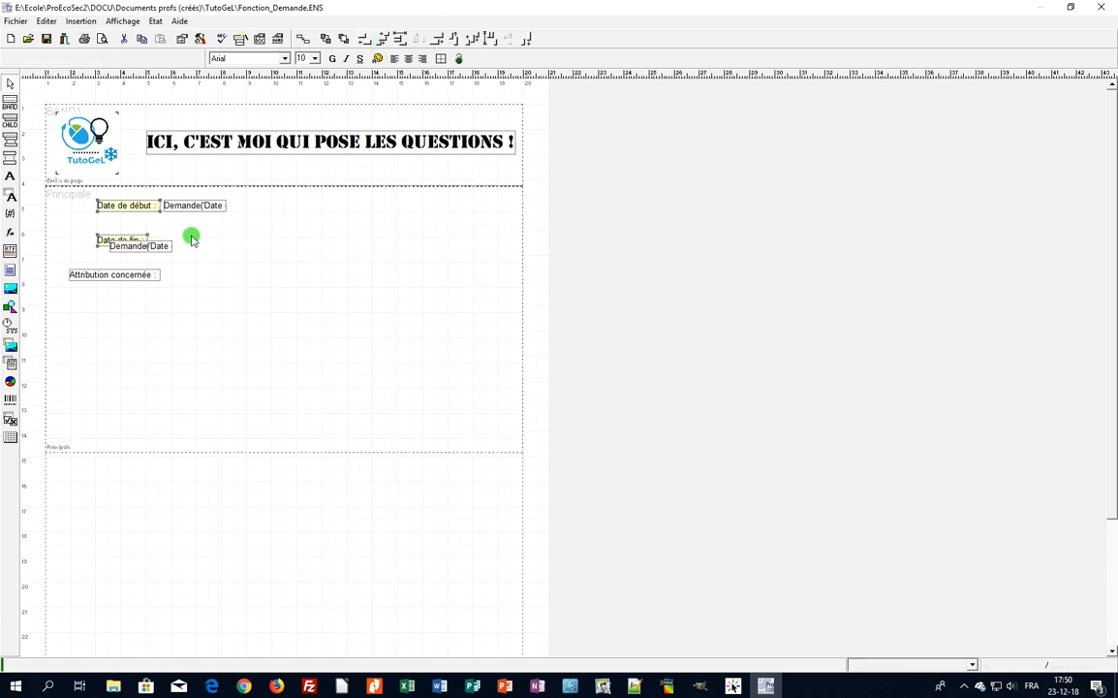
# Align the end date expression field level with the "Date de fin :" label.
pyautogui.click(239, 250)
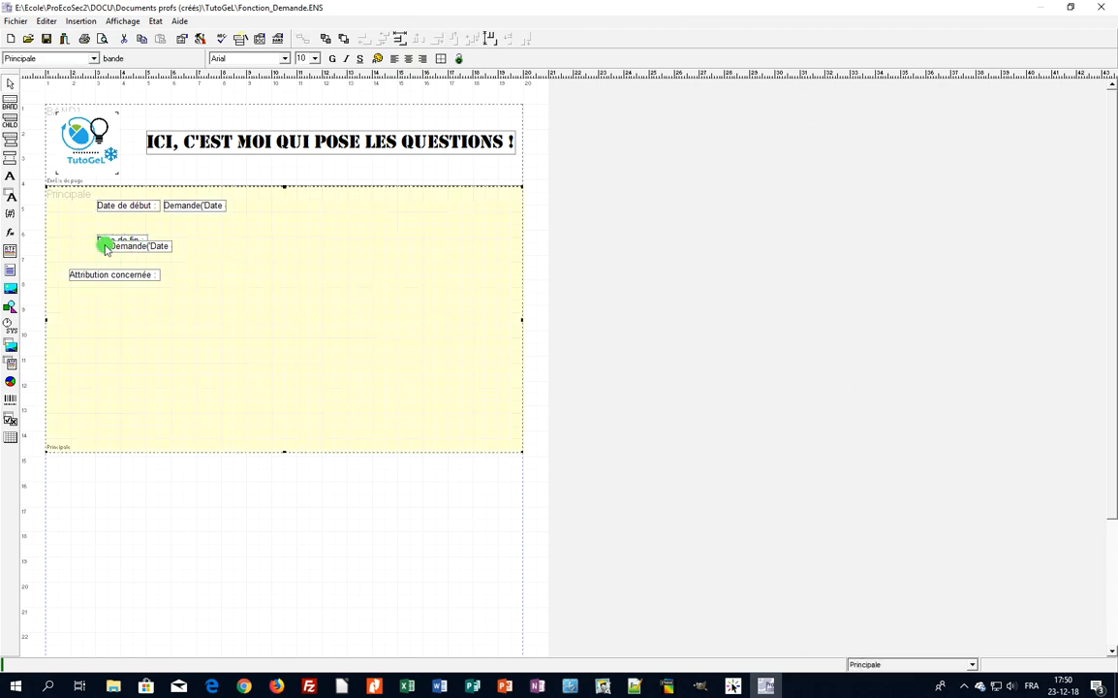
pyautogui.click(104, 242)
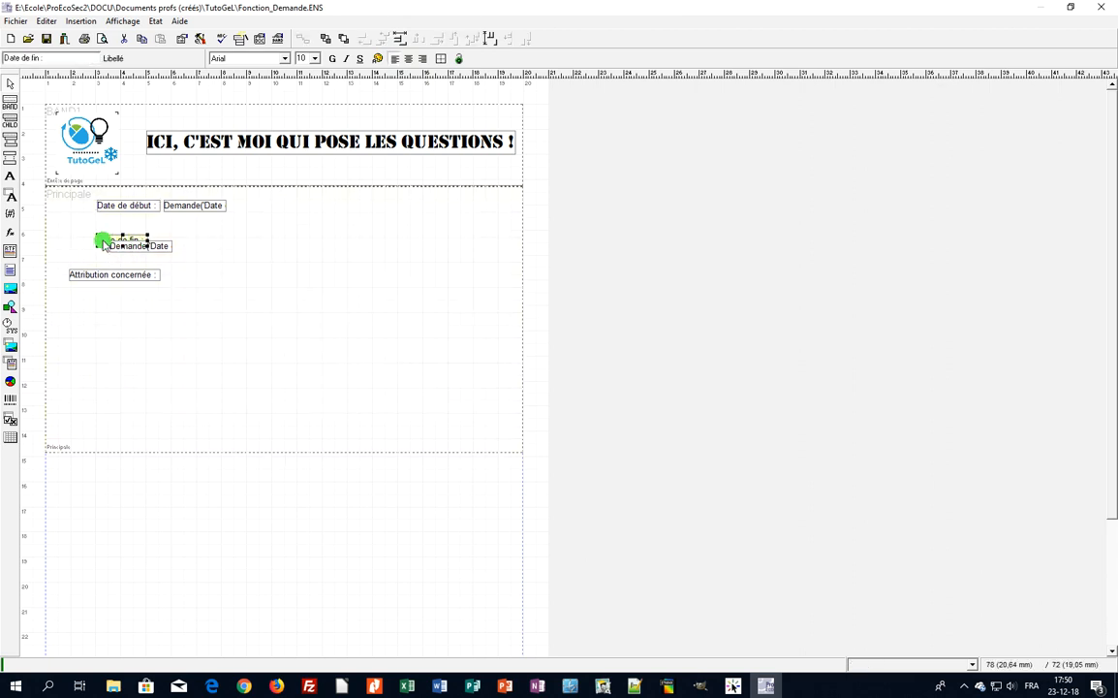
pyautogui.click(119, 247)
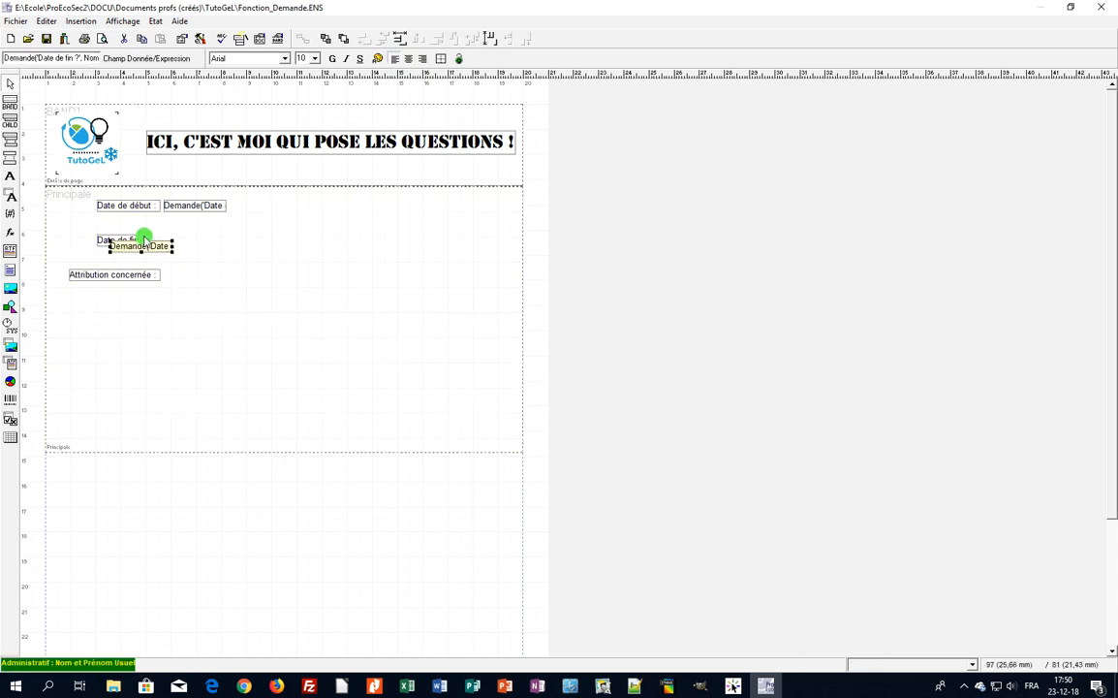
pyautogui.click(104, 242)
pyautogui.click(146, 248)
pyautogui.click(103, 240)
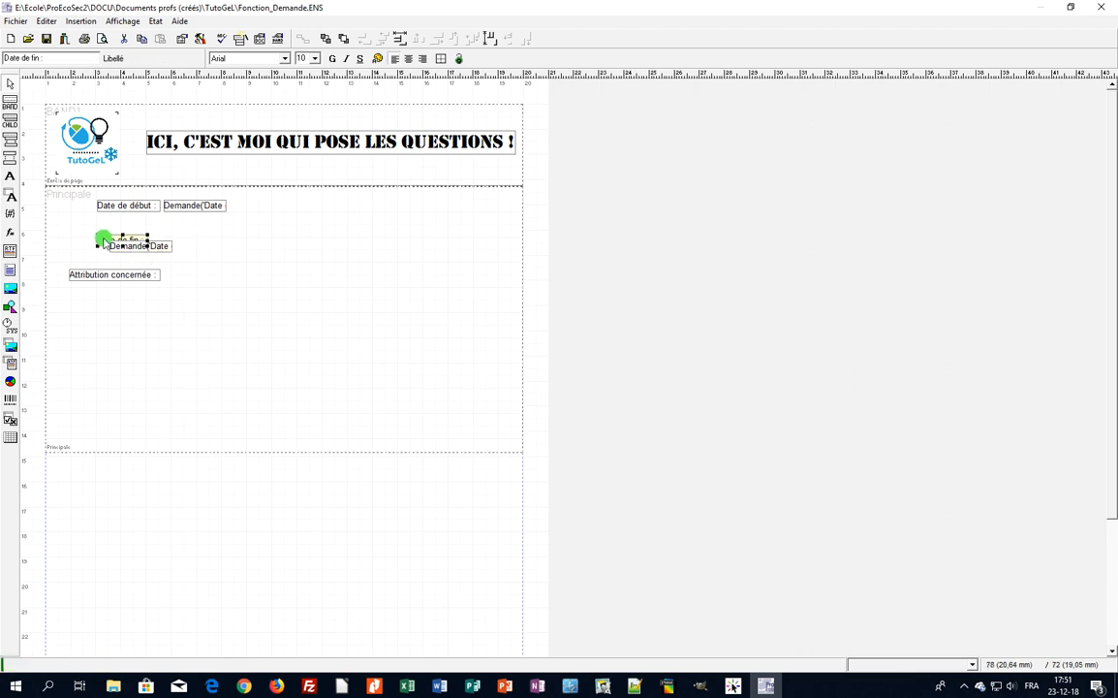
pyautogui.keyDown('shift'); pyautogui.click(163, 246); pyautogui.keyUp('shift')
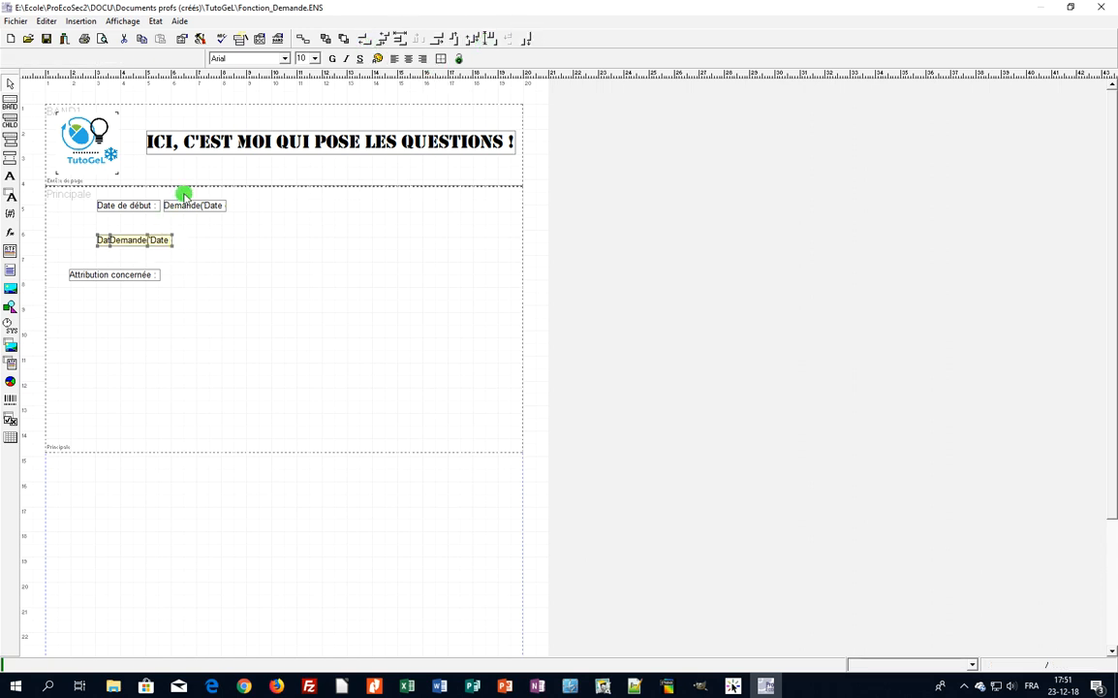
# Align the left edge of the end date expression field with the start date expression field.
pyautogui.click(188, 206)
pyautogui.keyDown('ctrl'); pyautogui.click(161, 245); pyautogui.keyUp('ctrl')
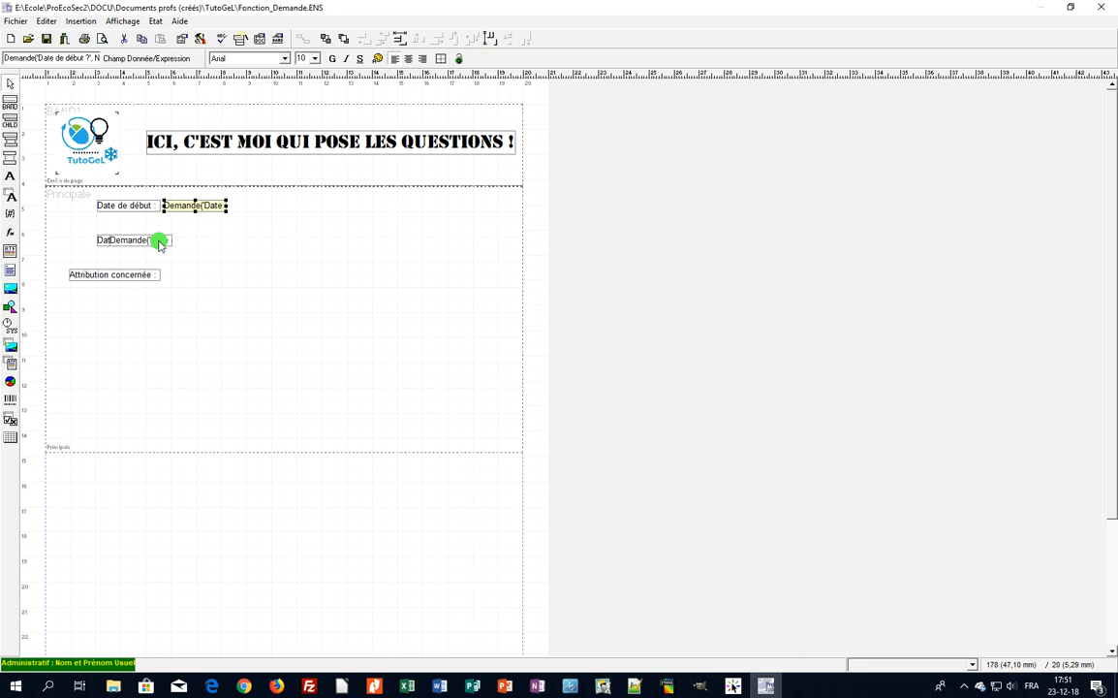
pyautogui.click(359, 41)
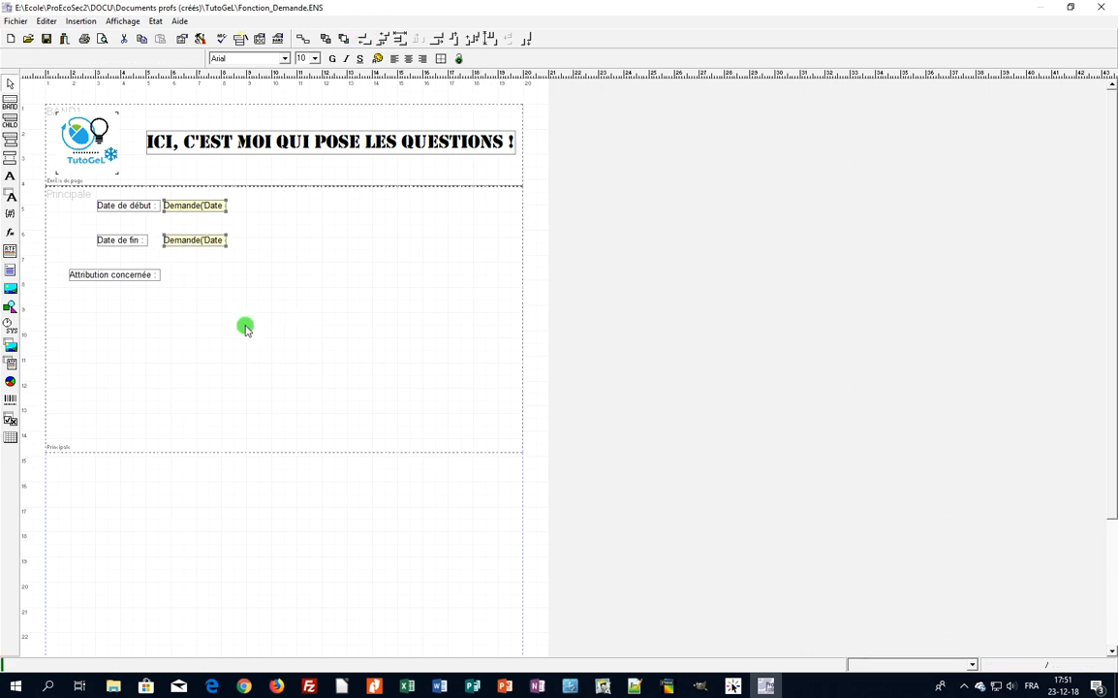
# Align the right edge of the "Date de fin :" label with the "Date de début :" label.
pyautogui.click(138, 209)
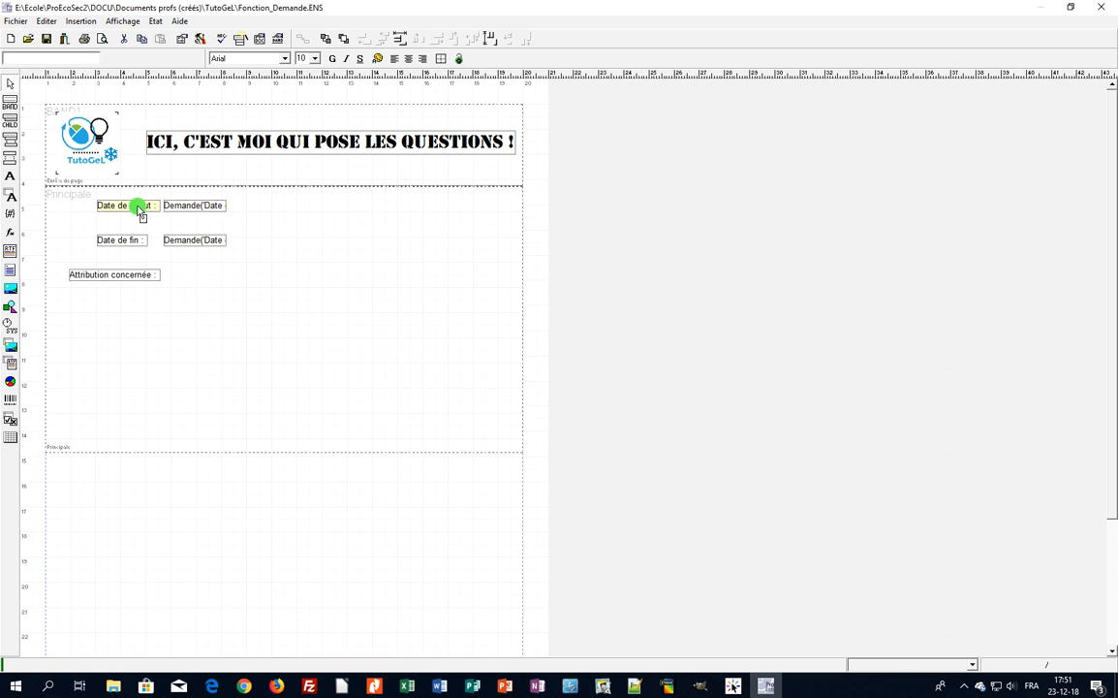
pyautogui.keyDown('ctrl'); pyautogui.click(125, 239); pyautogui.keyUp('ctrl')
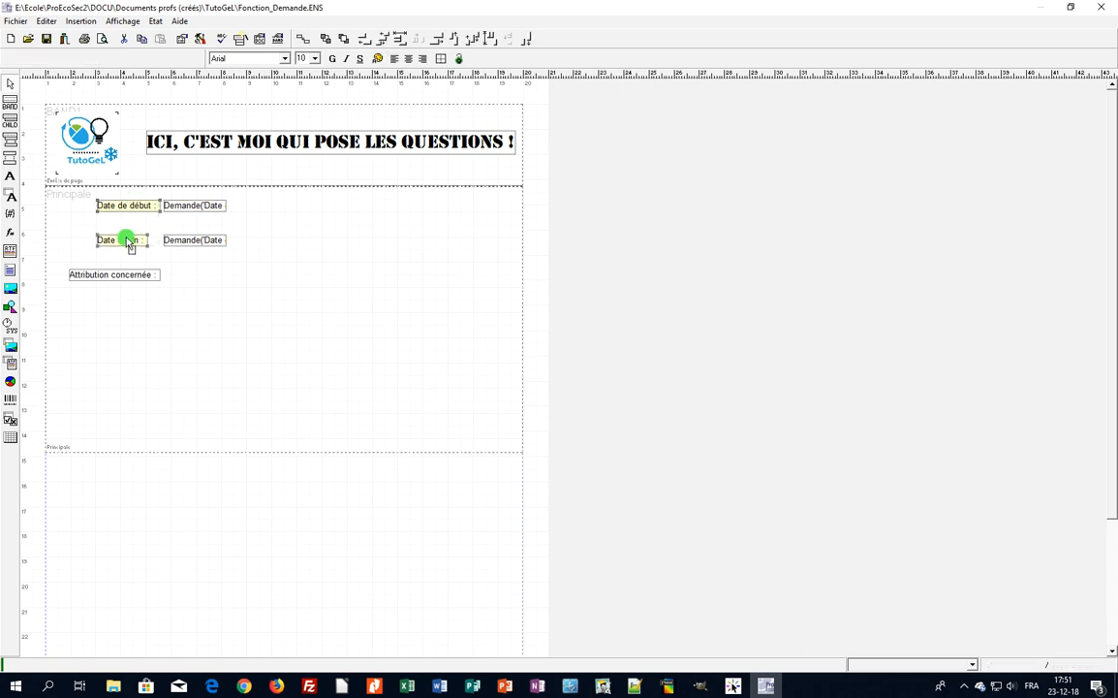
pyautogui.click(437, 40)
pyautogui.click(231, 287)
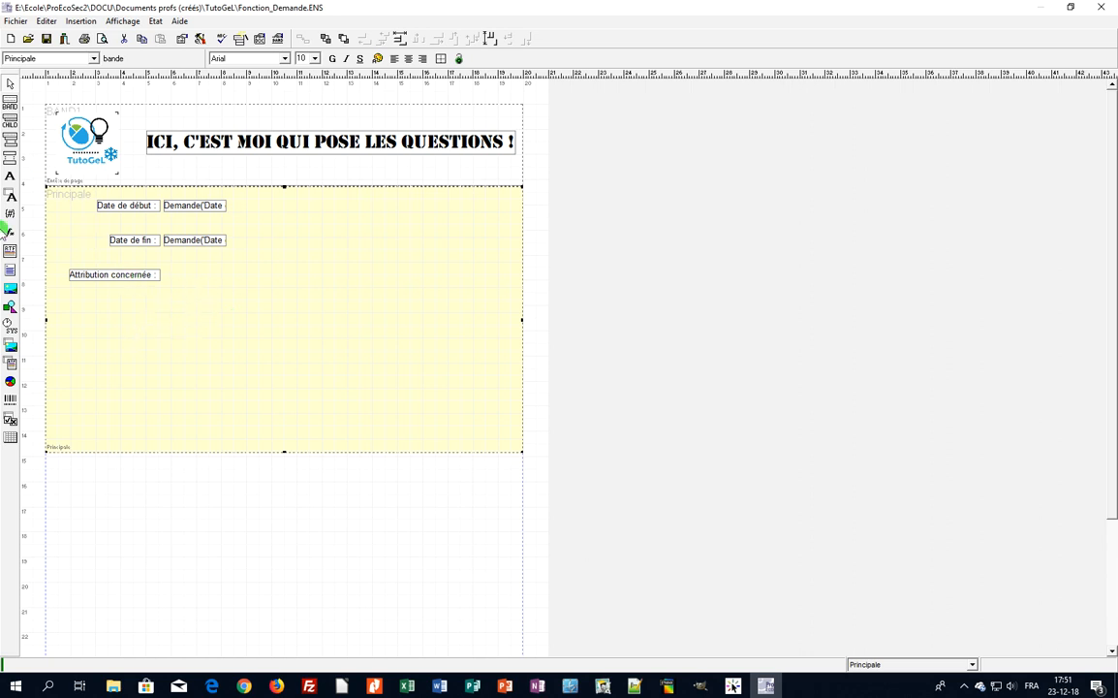
# Insert an expression field beside the "Attribution concernée :" label and choose the Demande function for it.
pyautogui.click(11, 235)
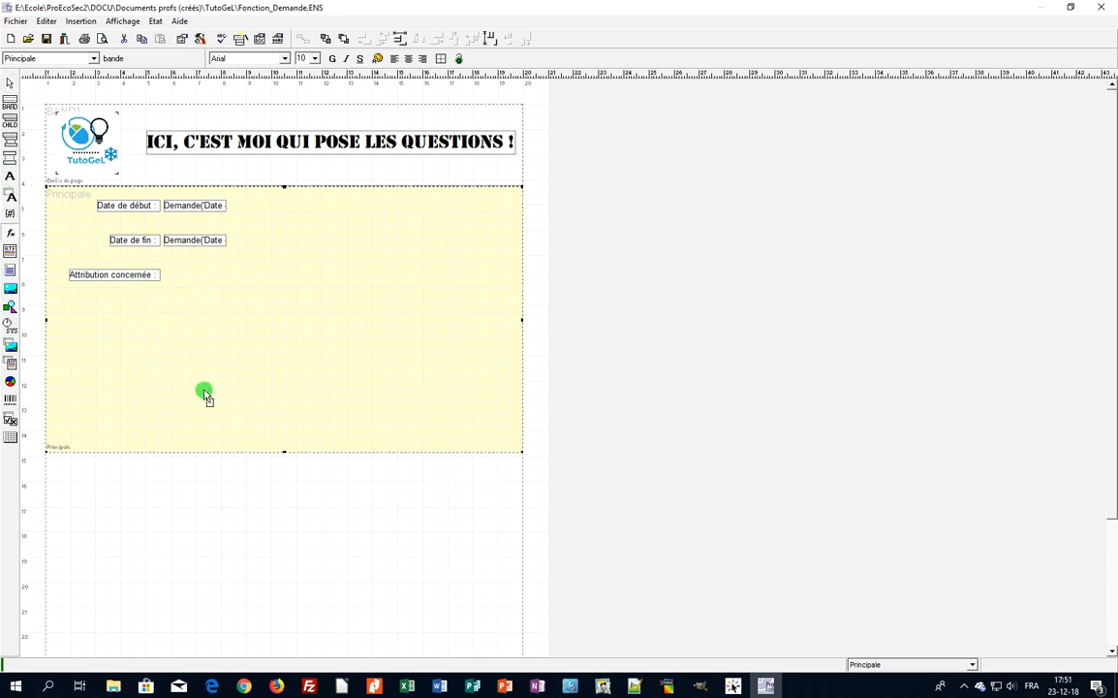
pyautogui.click(174, 275)
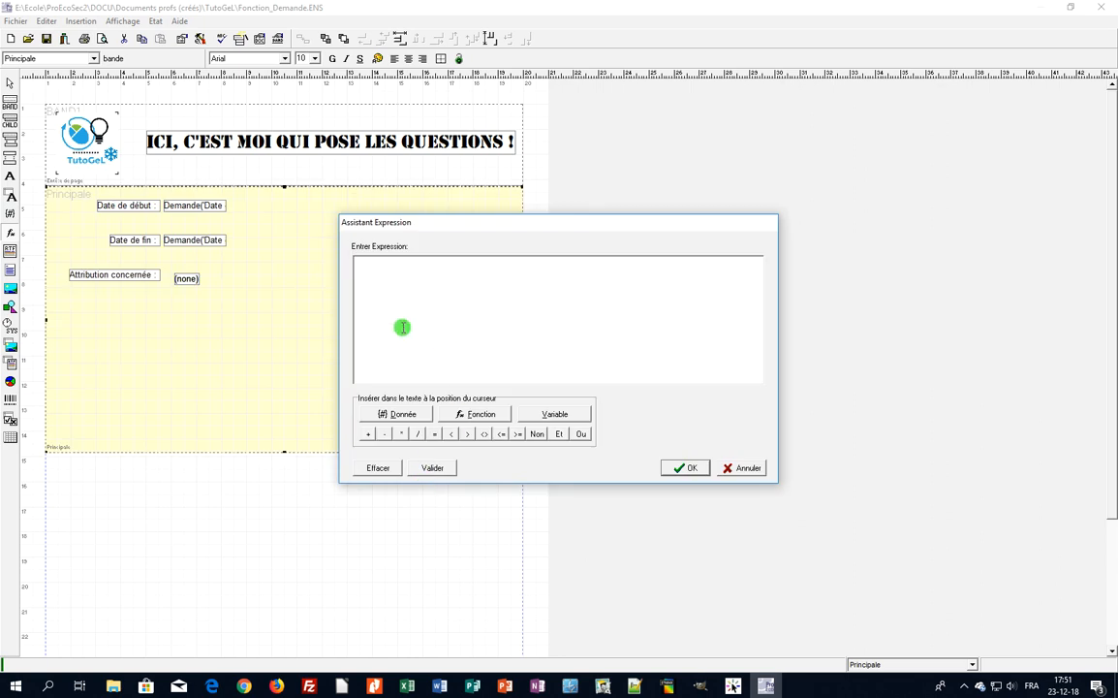
pyautogui.click(469, 413)
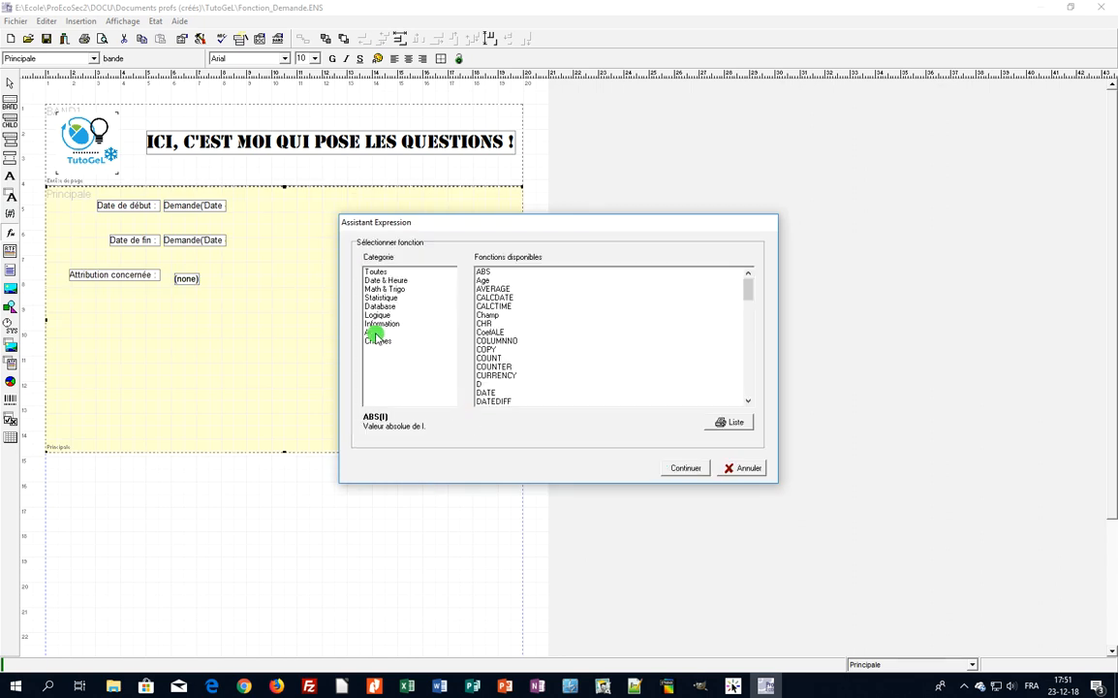
pyautogui.click(374, 332)
pyautogui.click(490, 306)
pyautogui.click(669, 470)
# Set Demande's first argument to 'Quelle est l'attribution concernée ?' and its second to the Nom et Prenom Usuel#2013 data field.
pyautogui.click(415, 303)
pyautogui.write('"')
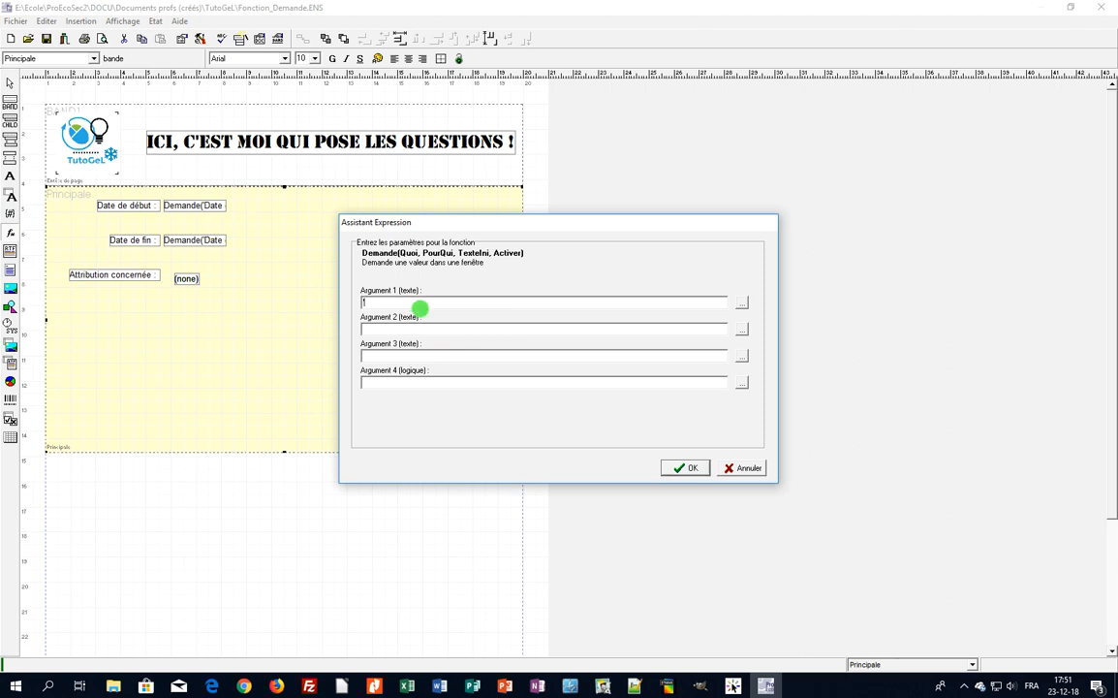
pyautogui.write("Quelle est l'attribution concernée ?")
pyautogui.click(742, 330)
pyautogui.click(423, 410)
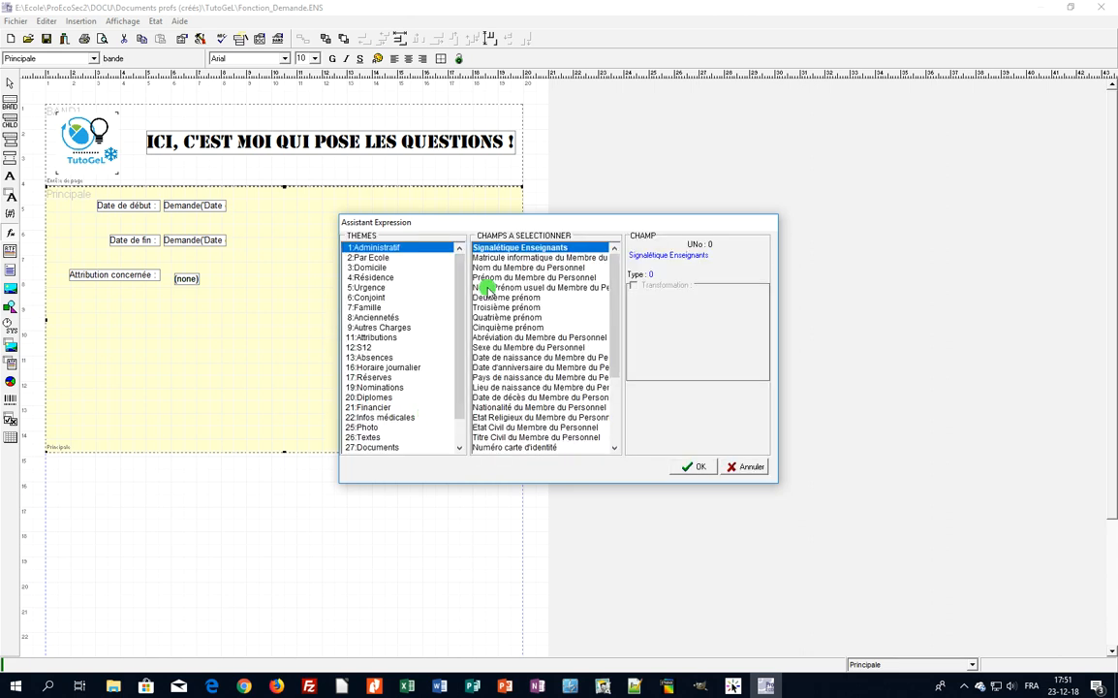
pyautogui.click(690, 466)
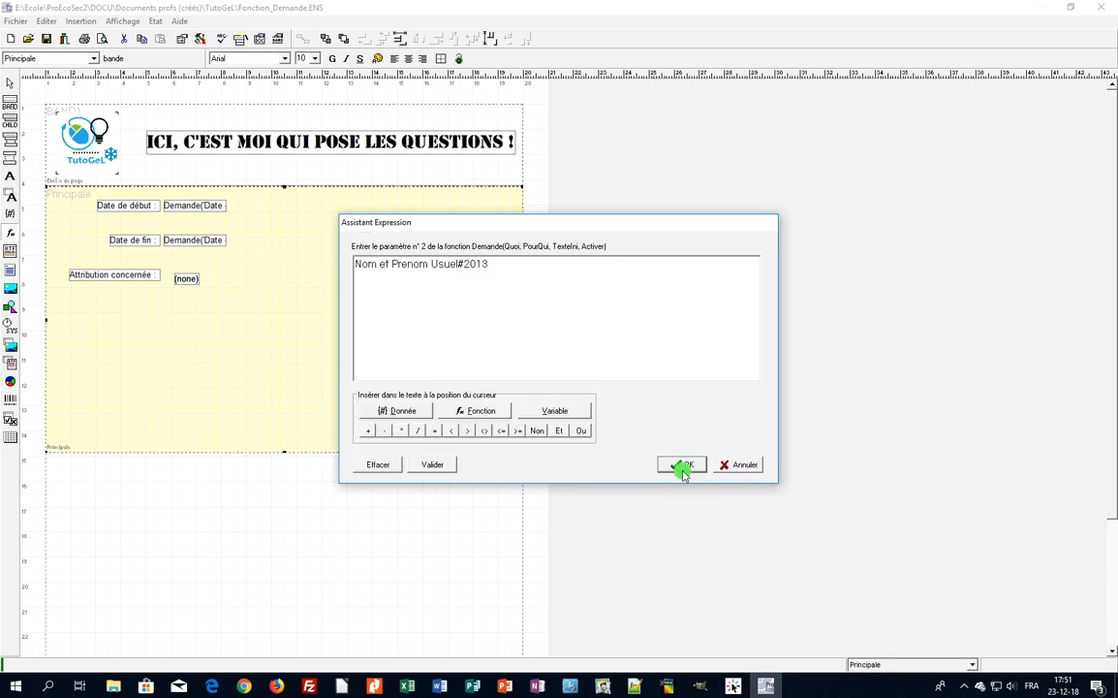
pyautogui.click(685, 465)
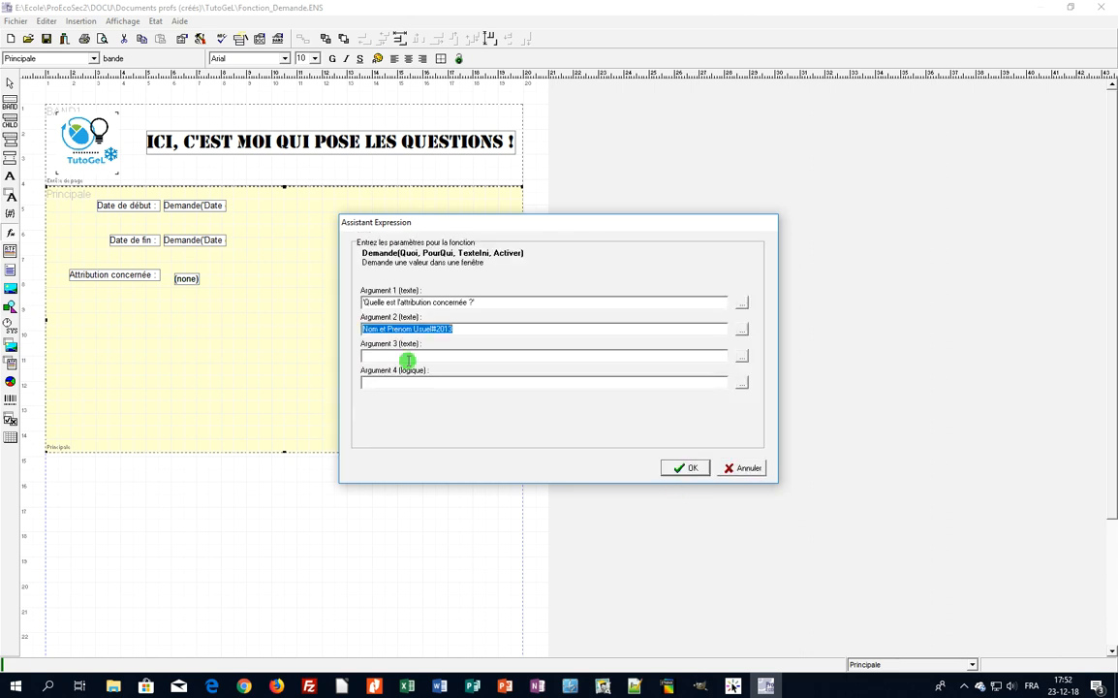
# Set Demande's third argument to an empty text '' and insert the function into the expression.
pyautogui.click(405, 355)
pyautogui.write('1')
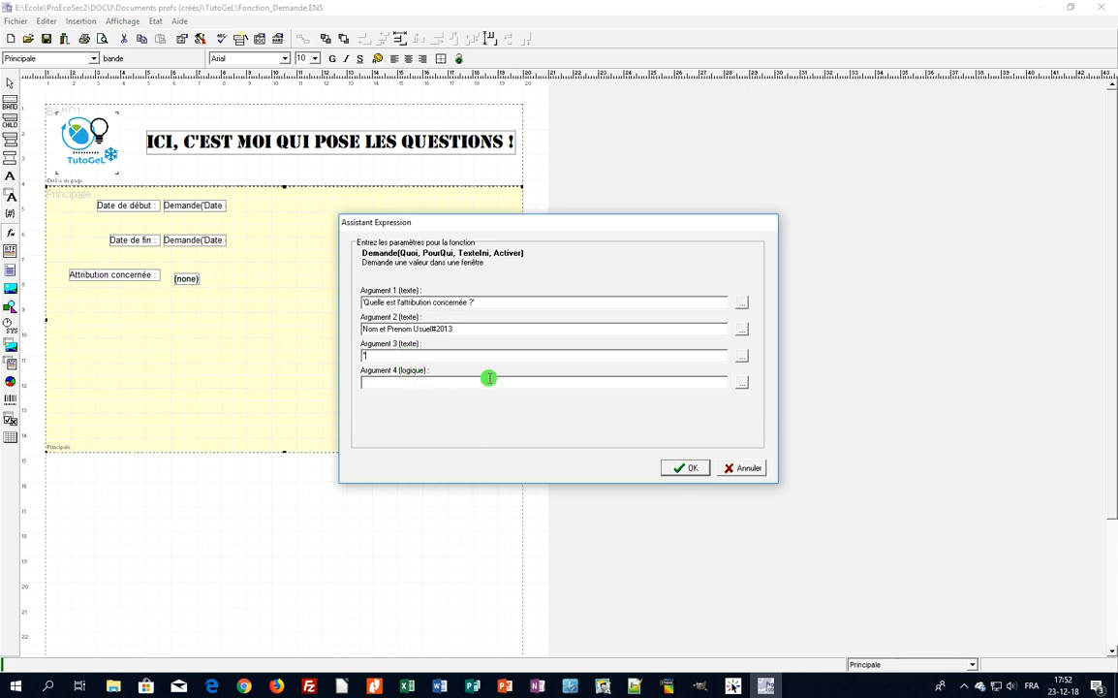
pyautogui.click(686, 469)
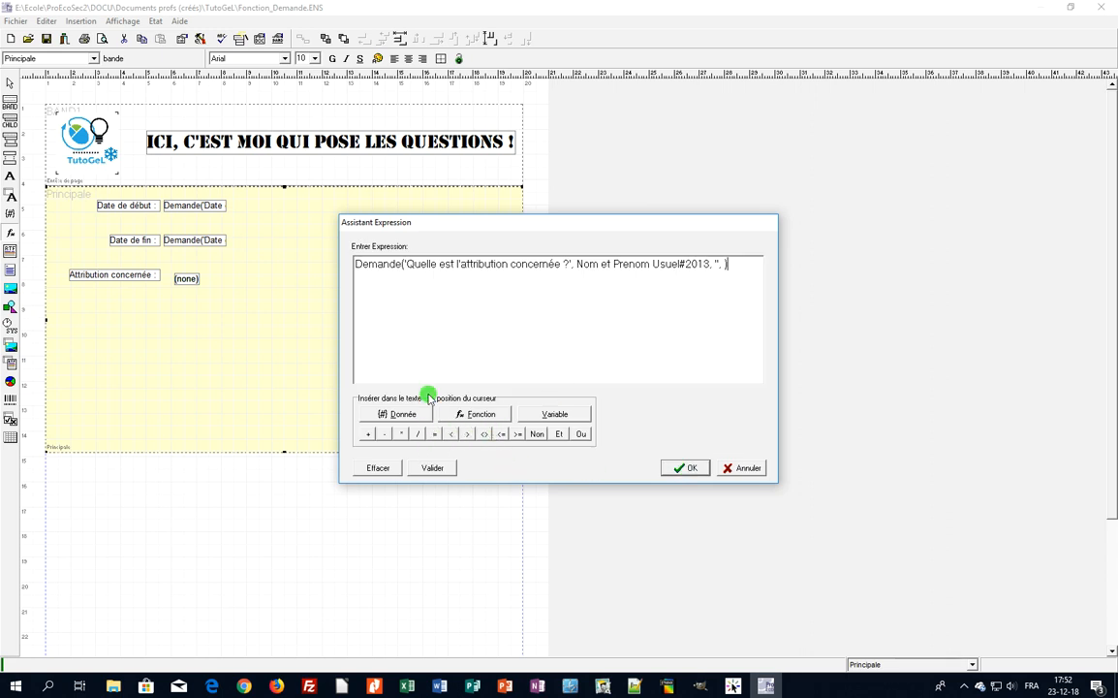
# Validate the attribution expression to test its syntax and dismiss the resulting windows.
pyautogui.click(441, 469)
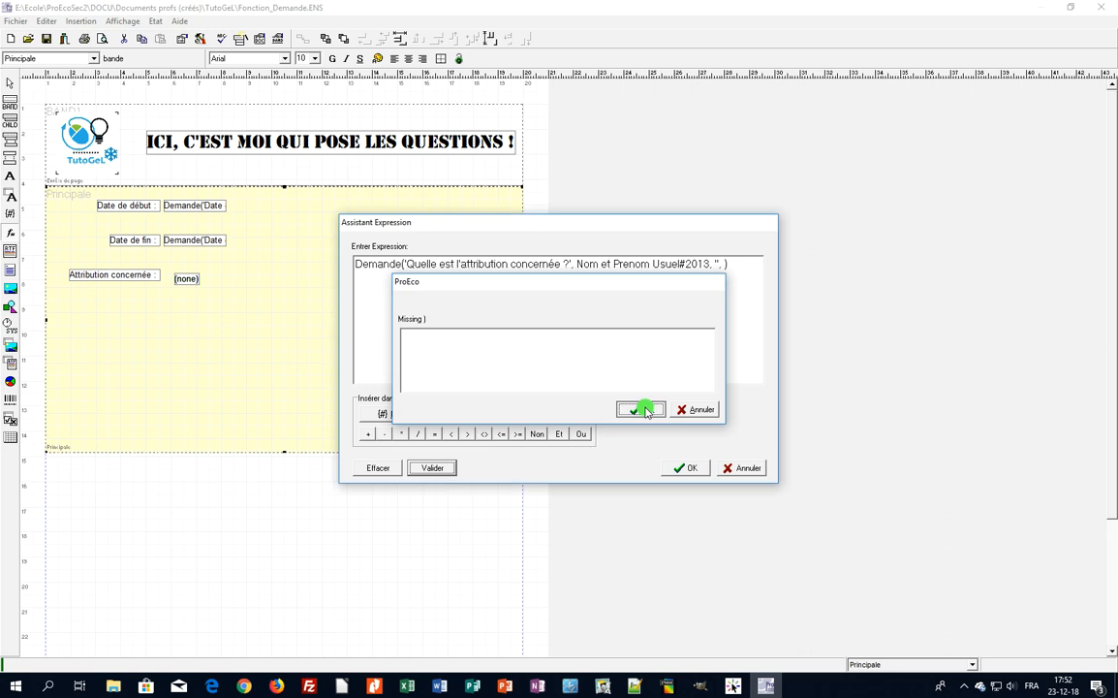
pyautogui.click(644, 410)
pyautogui.click(564, 365)
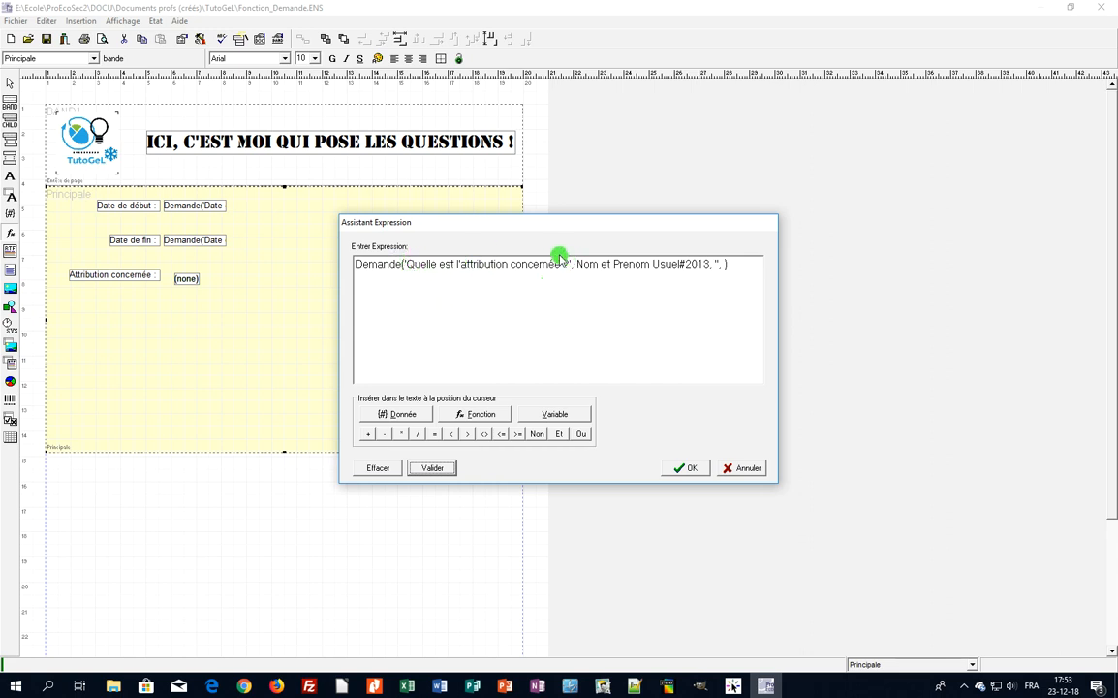
# Replace the straight apostrophe in "l'attribution" with an acute accent so the question reads "l´attribution".
pyautogui.click(461, 264)
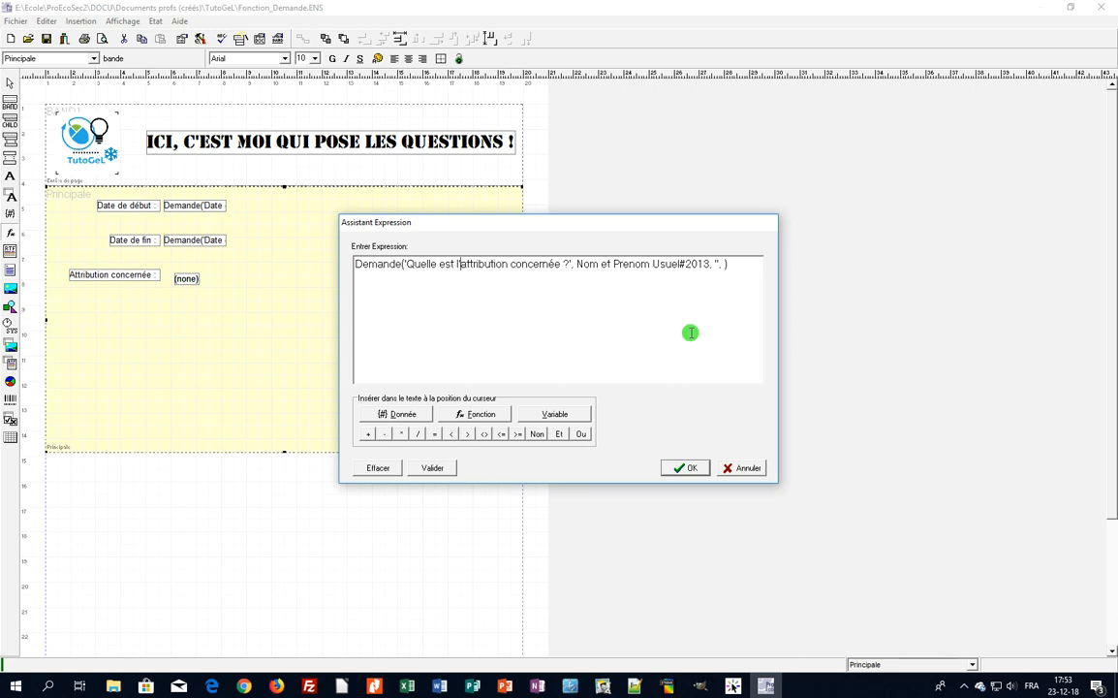
pyautogui.press('BackSpace')
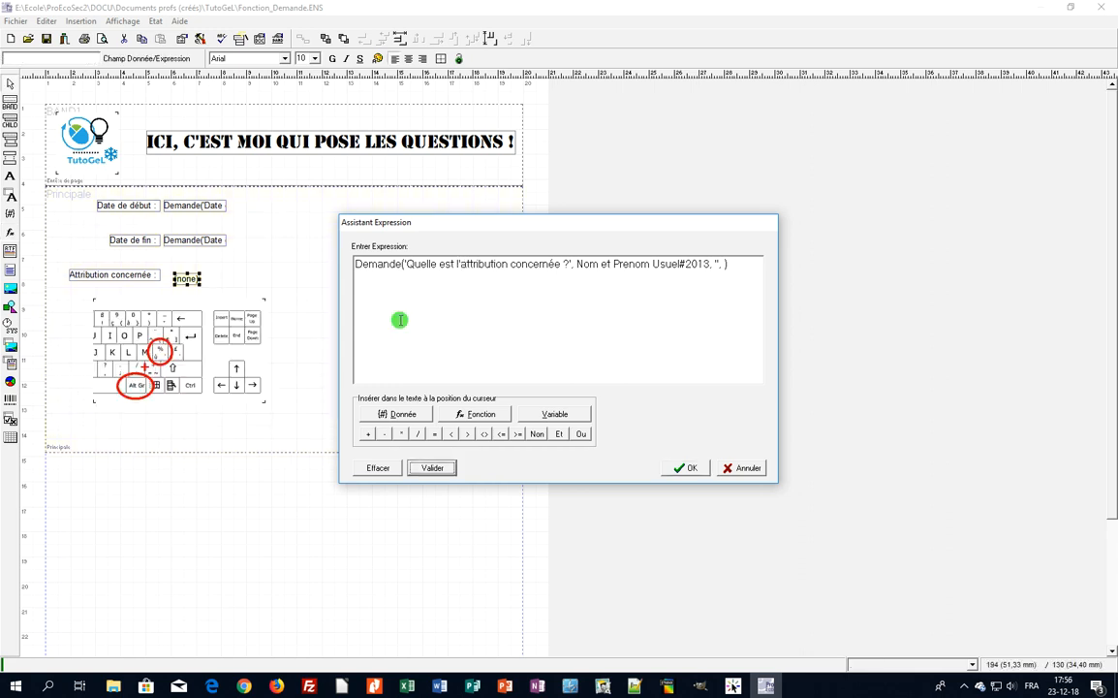
pyautogui.click(509, 265)
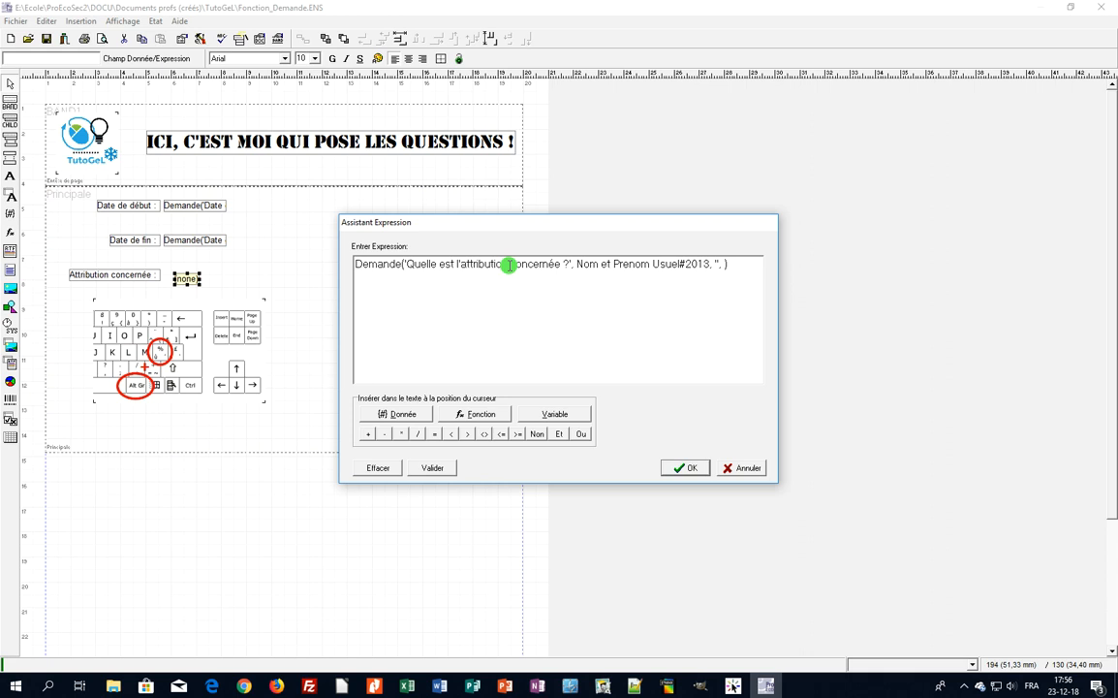
pyautogui.press('BackSpace')
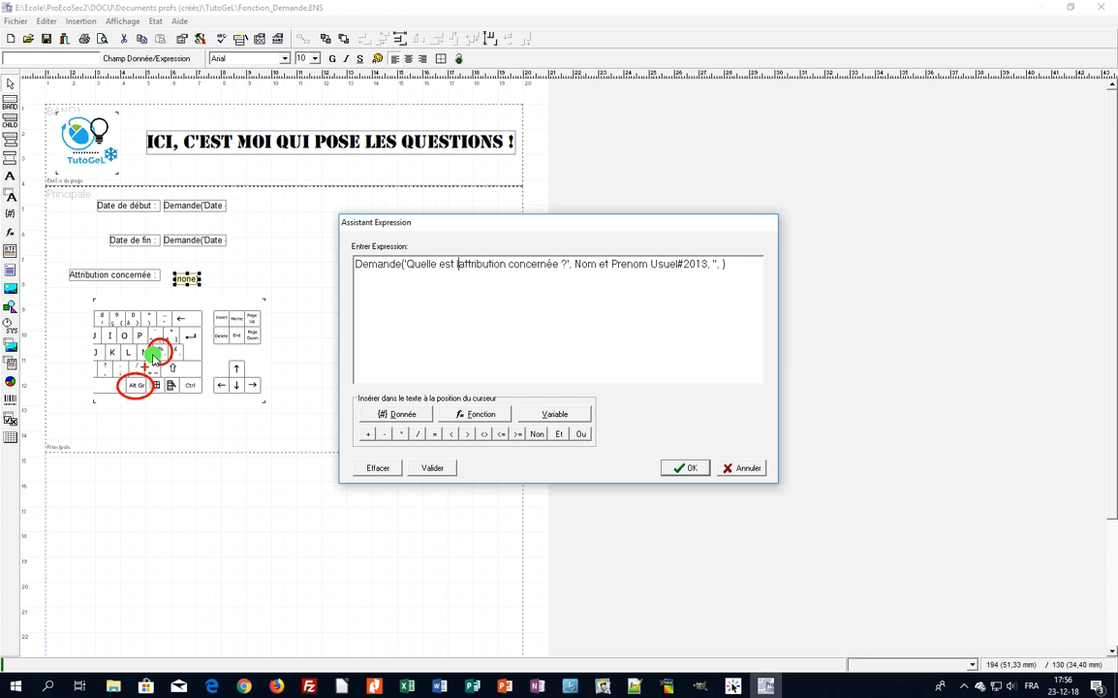
pyautogui.click(458, 263)
pyautogui.write("l'")
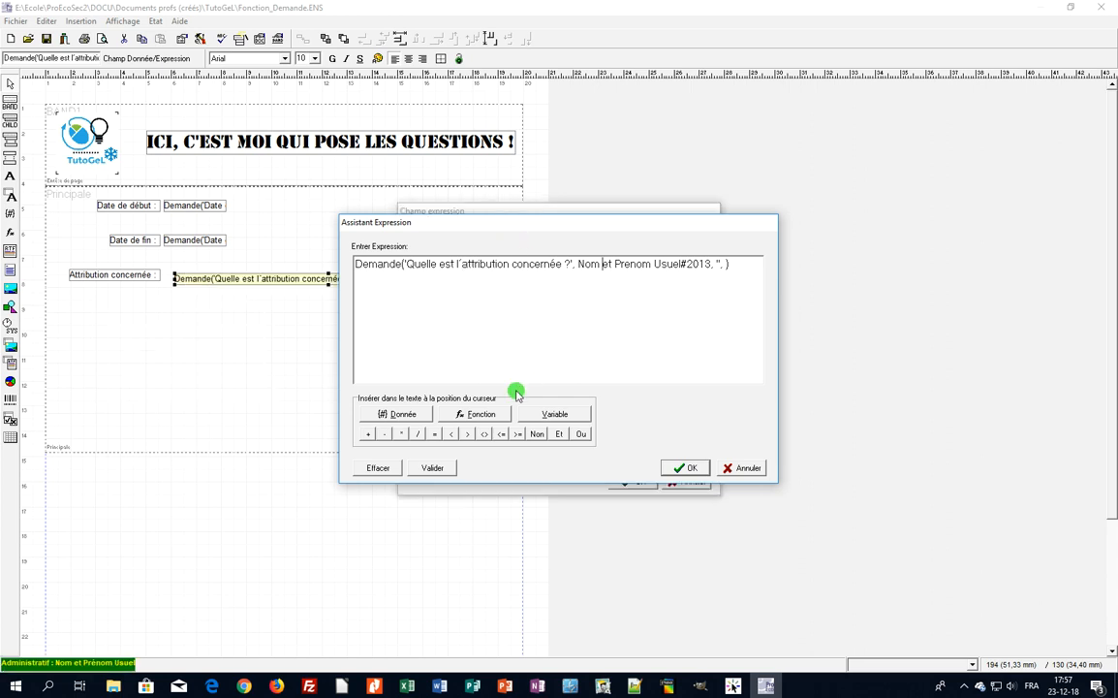
# Validate the corrected attribution expression with an empty answer and accept it along with the field's settings.
pyautogui.click(439, 470)
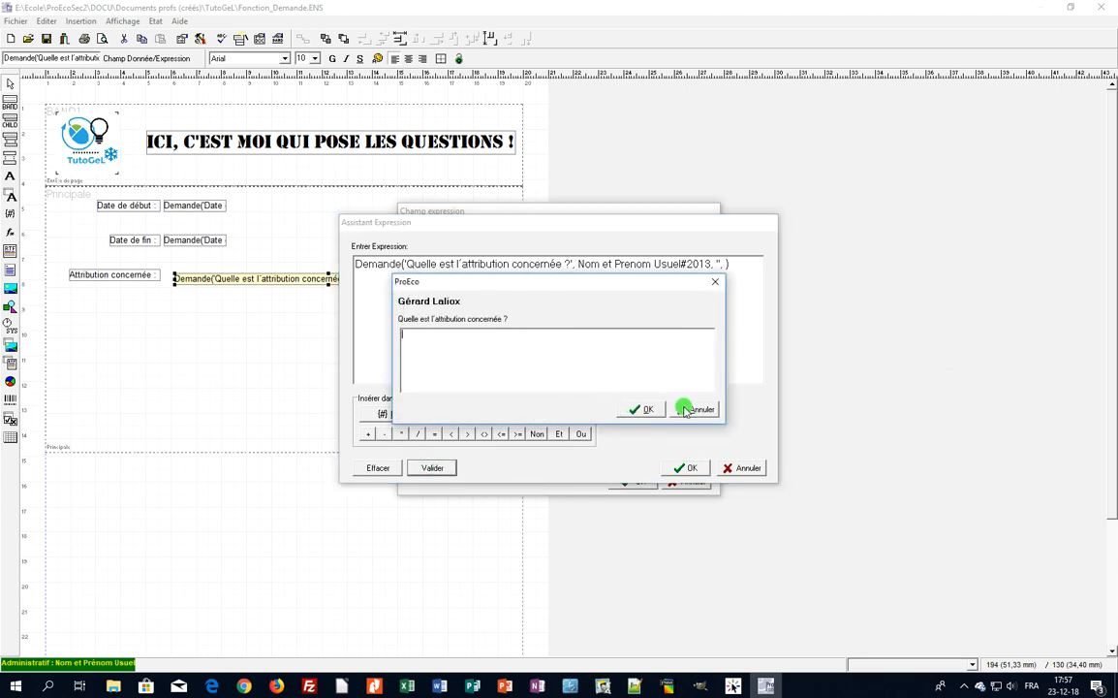
pyautogui.click(641, 409)
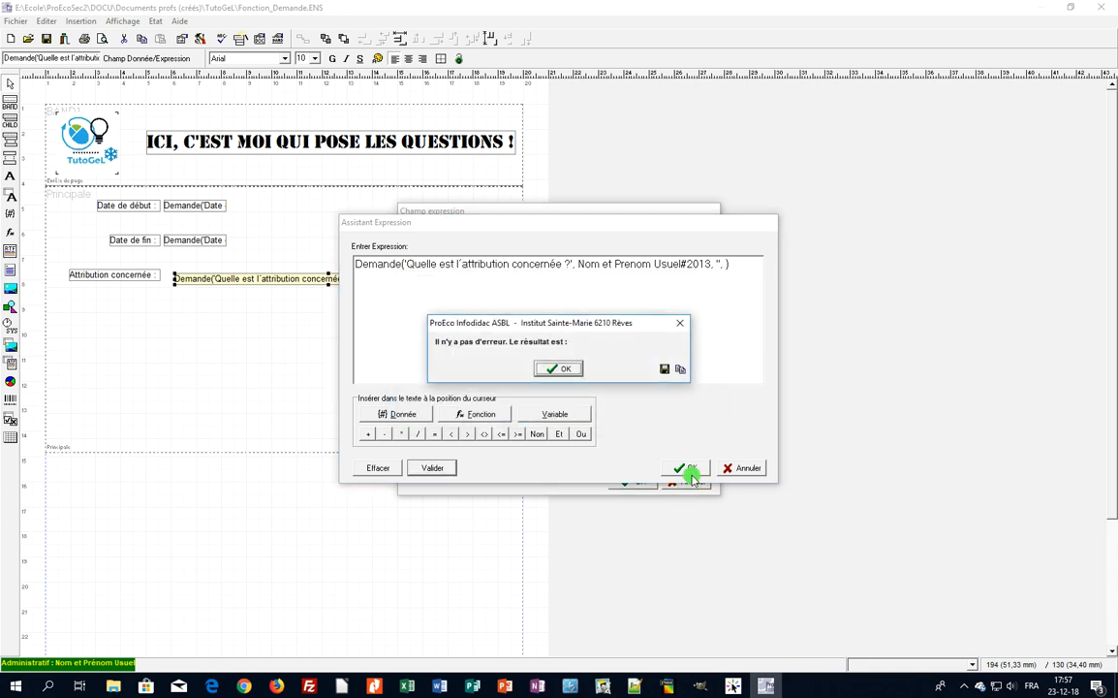
pyautogui.click(560, 368)
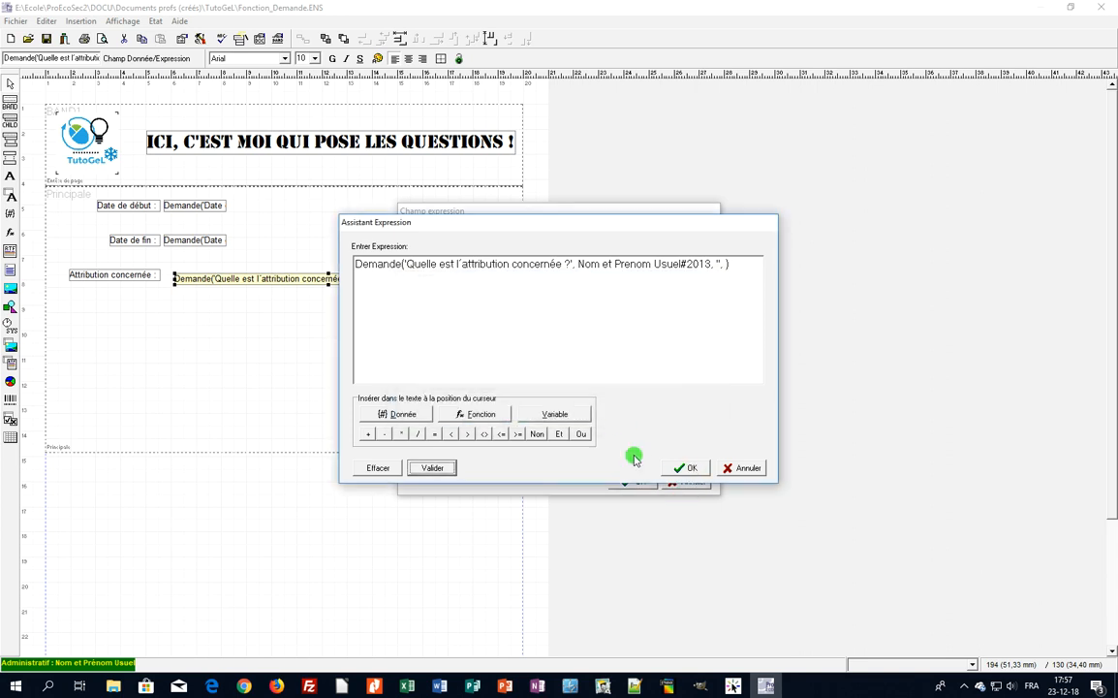
pyautogui.click(684, 468)
pyautogui.click(639, 481)
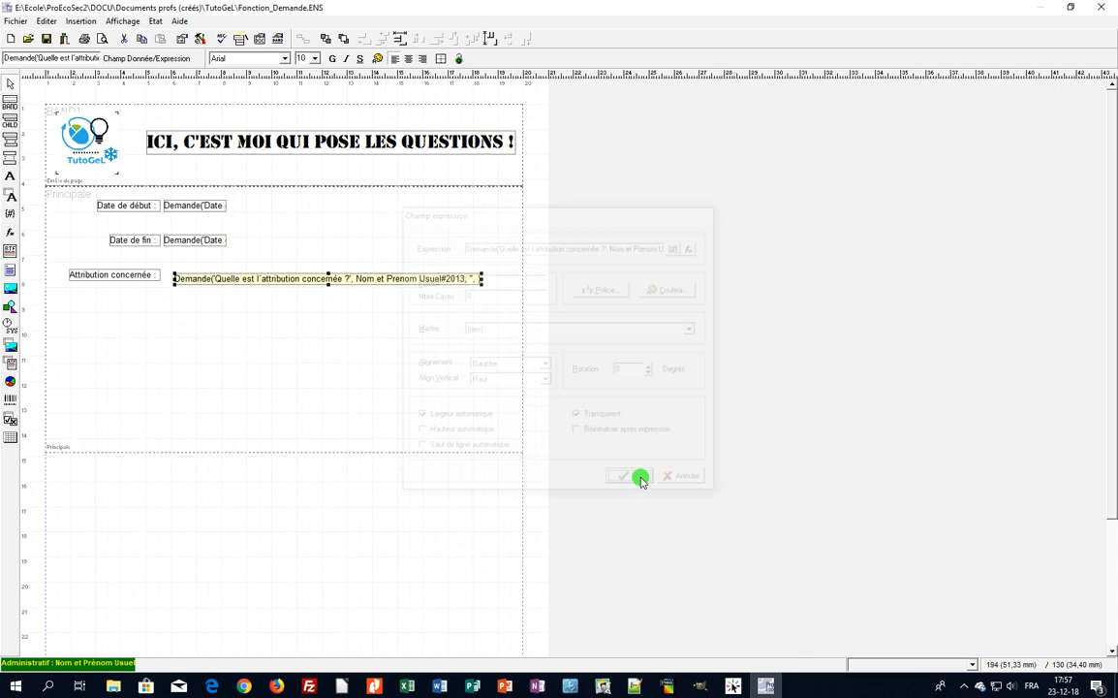
# Narrow the attribution expression field to about 8 cm and align it level with the "Attribution concernée :" label.
pyautogui.moveTo(487, 280); pyautogui.dragTo(377, 279)
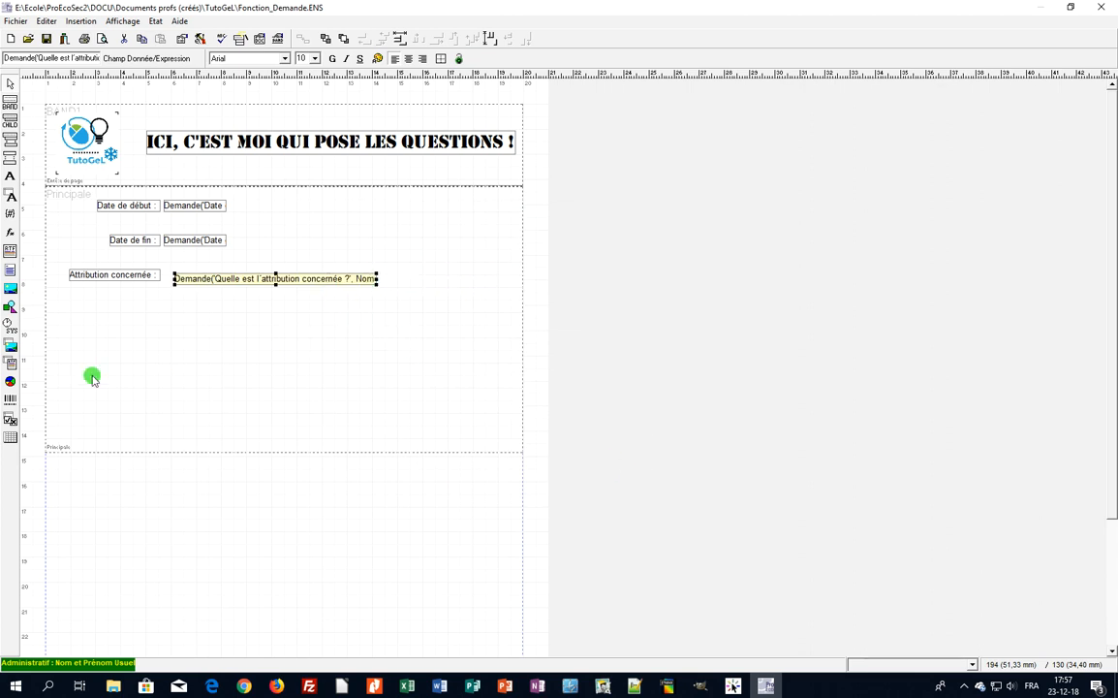
pyautogui.click(126, 275)
pyautogui.keyDown('shift'); pyautogui.click(248, 280); pyautogui.keyUp('shift')
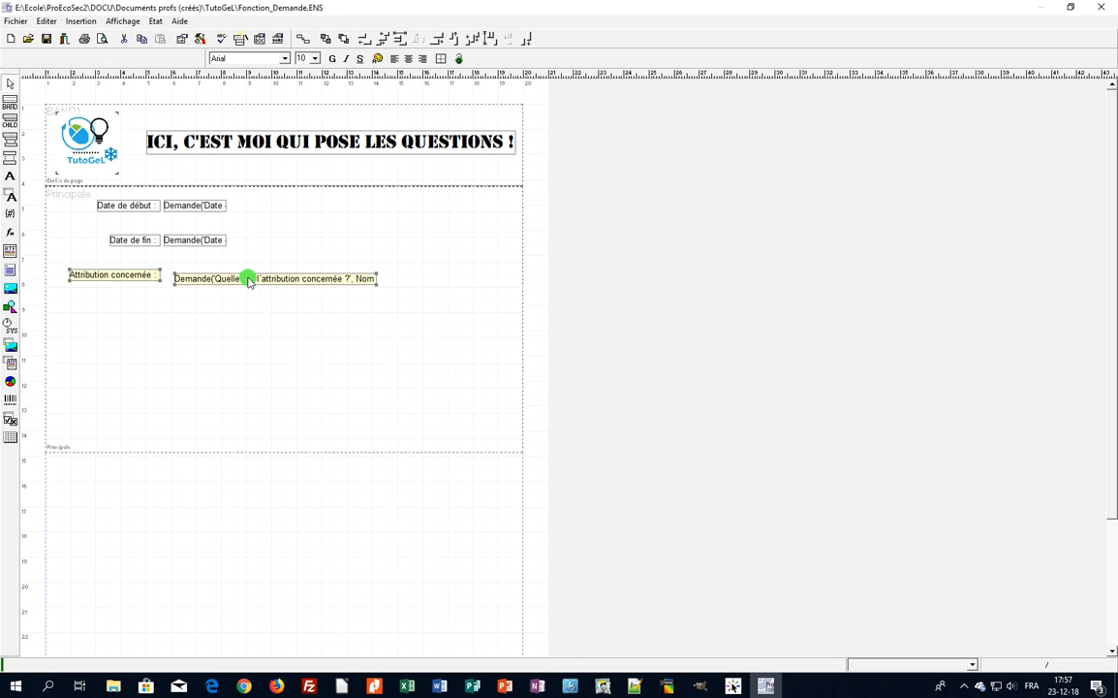
pyautogui.click(526, 39)
pyautogui.click(239, 295)
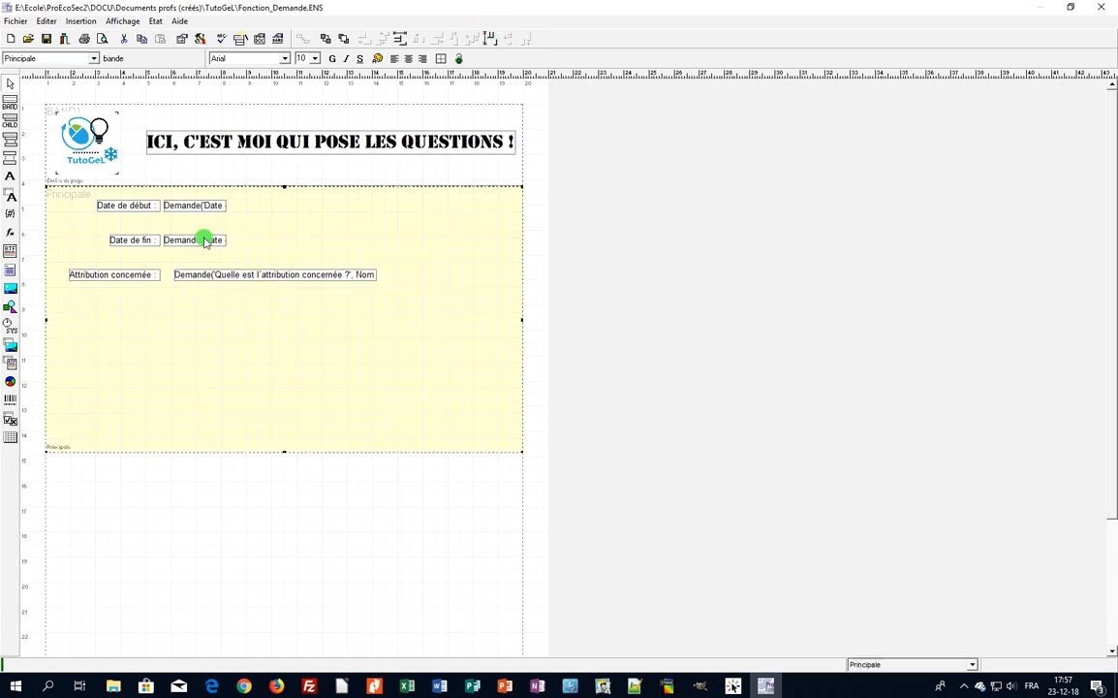
# Align the left edge of the attribution expression field with the end date expression field.
pyautogui.click(199, 239)
pyautogui.keyDown('shift'); pyautogui.click(217, 275); pyautogui.keyUp('shift')
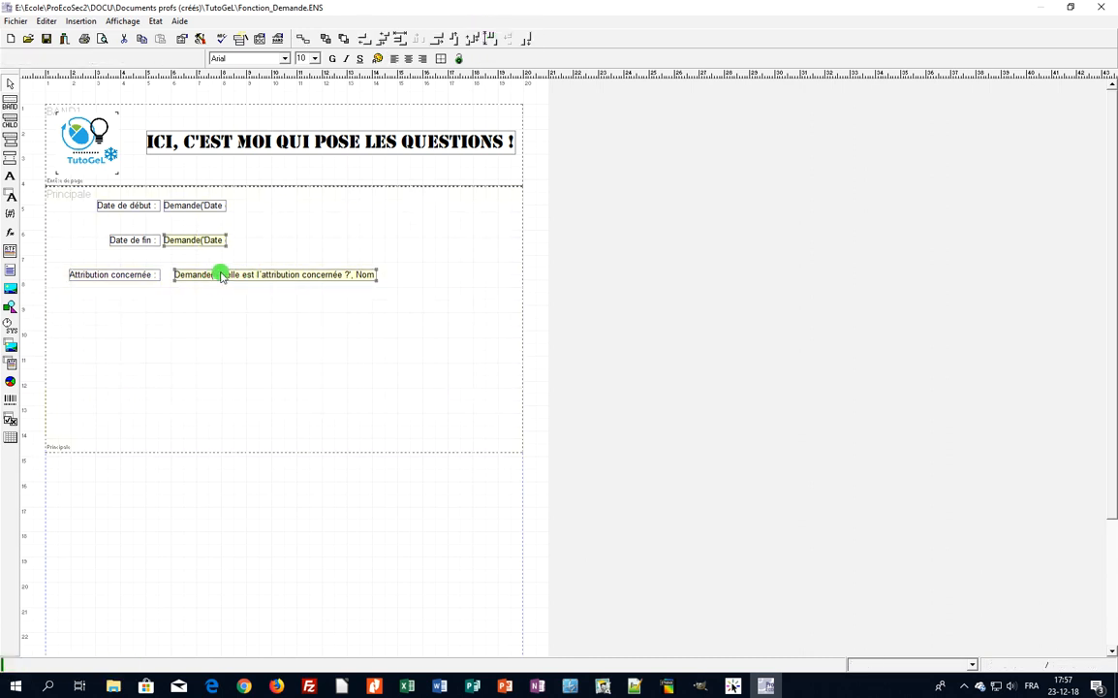
pyautogui.click(326, 38)
pyautogui.click(288, 288)
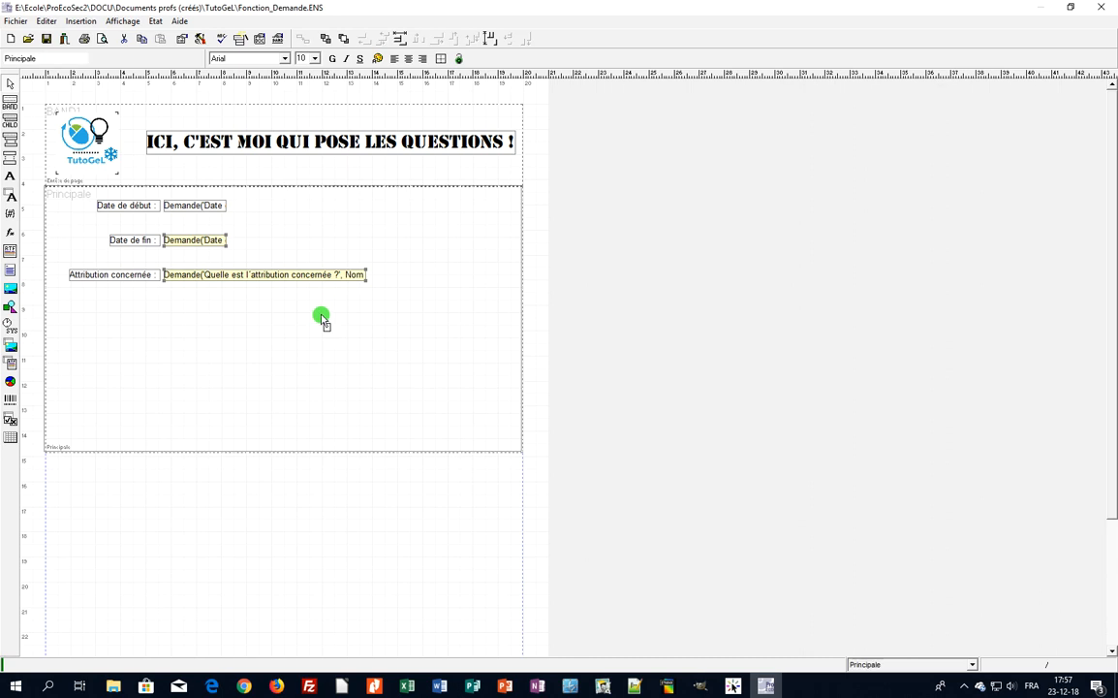
# Preview the document, answering 10/09/2018 for the start date and 21/12/2018 for the end date.
pyautogui.click(106, 39)
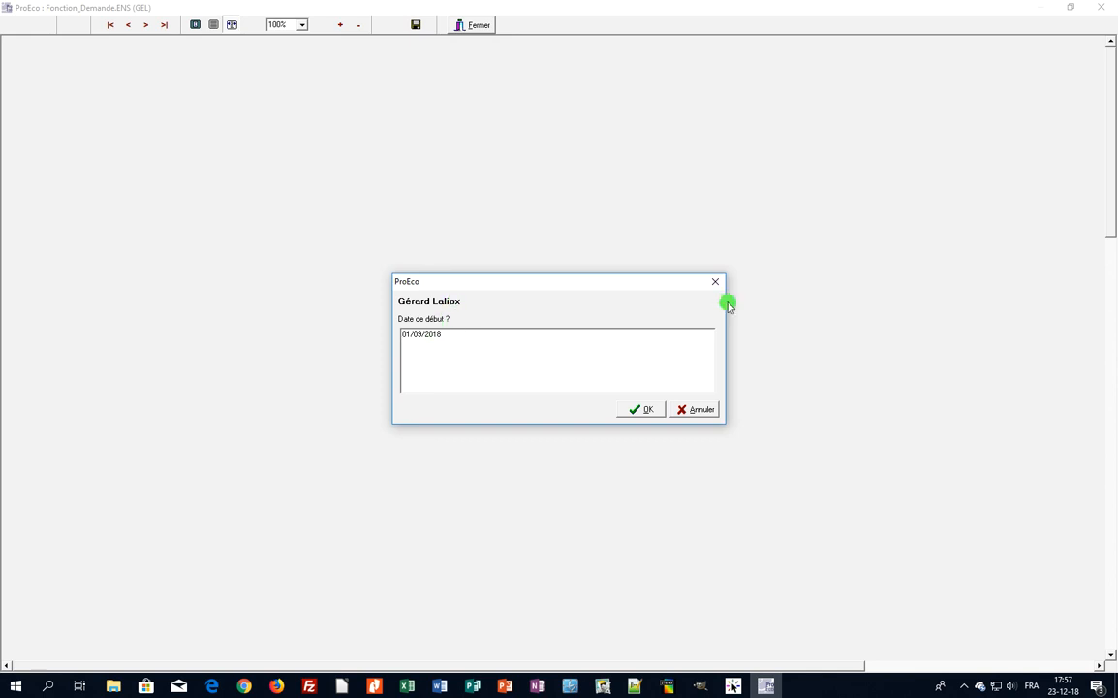
pyautogui.hotkey('shift', 'End')
pyautogui.write('10/09/2018')
pyautogui.click(643, 409)
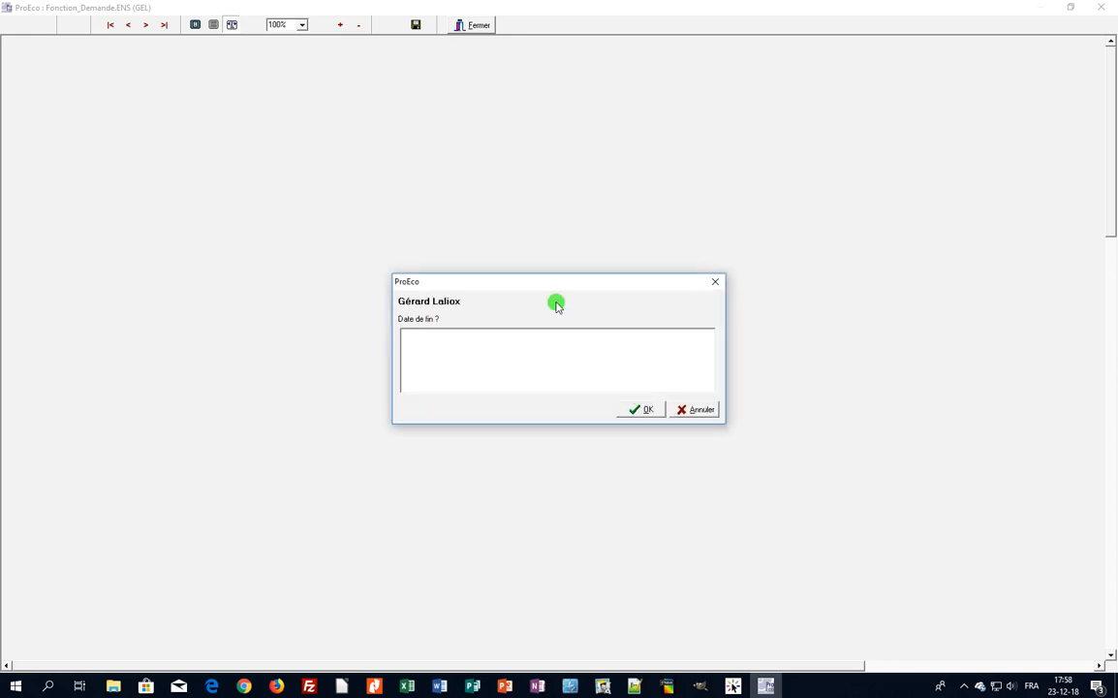
pyautogui.write('21/12/2018')
pyautogui.click(641, 414)
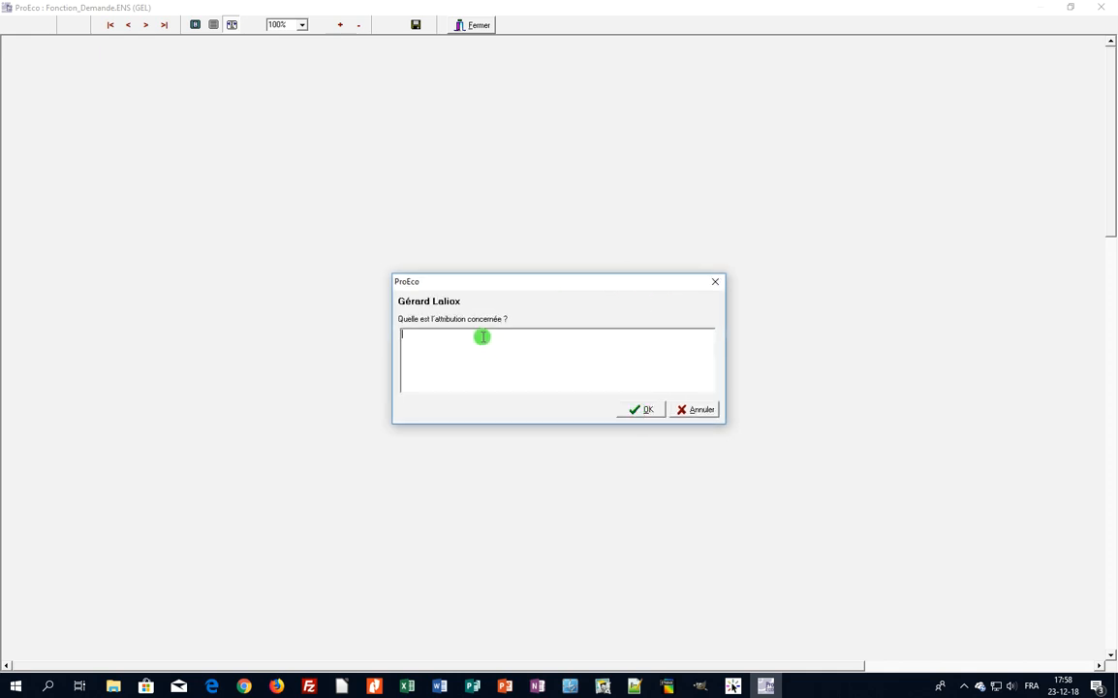
# Answer the attribution question with "CG Français DS" to generate the preview page.
pyautogui.write('CG Franaç')
pyautogui.press('BackSpace')
pyautogui.press('BackSpace')
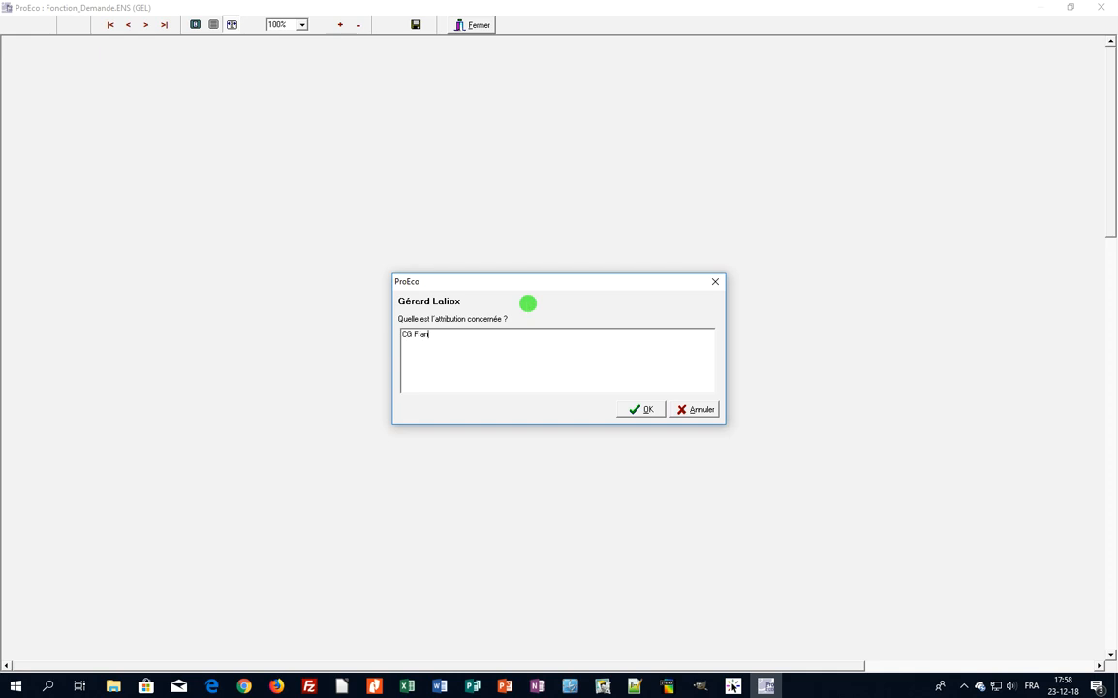
pyautogui.write('çais DS')
pyautogui.click(635, 408)
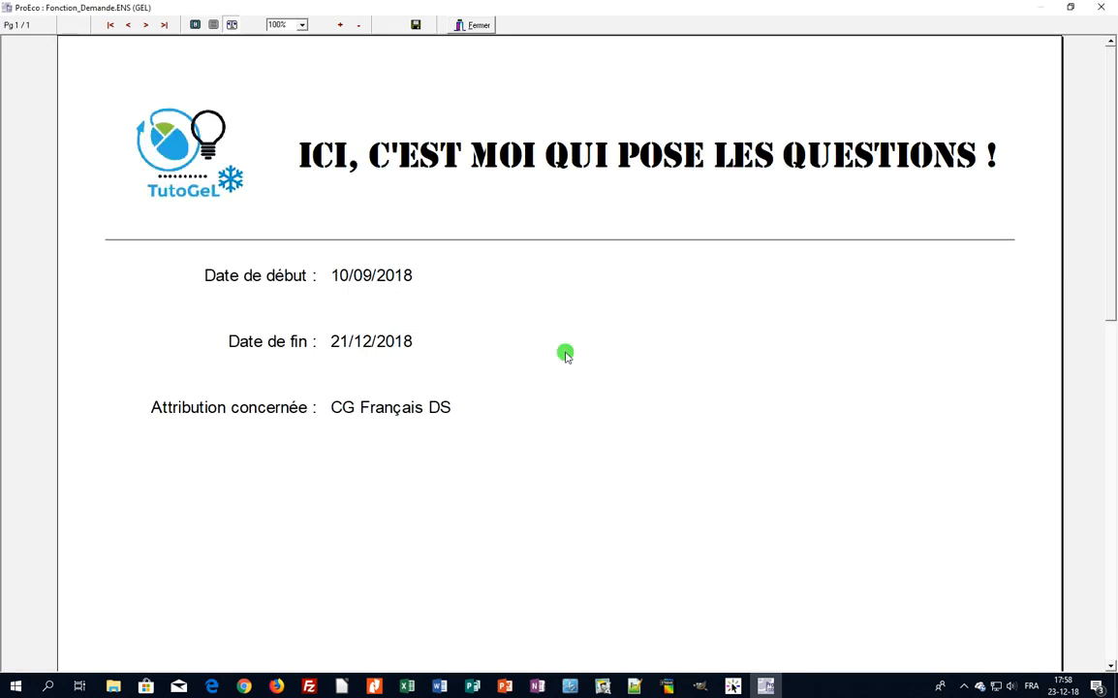